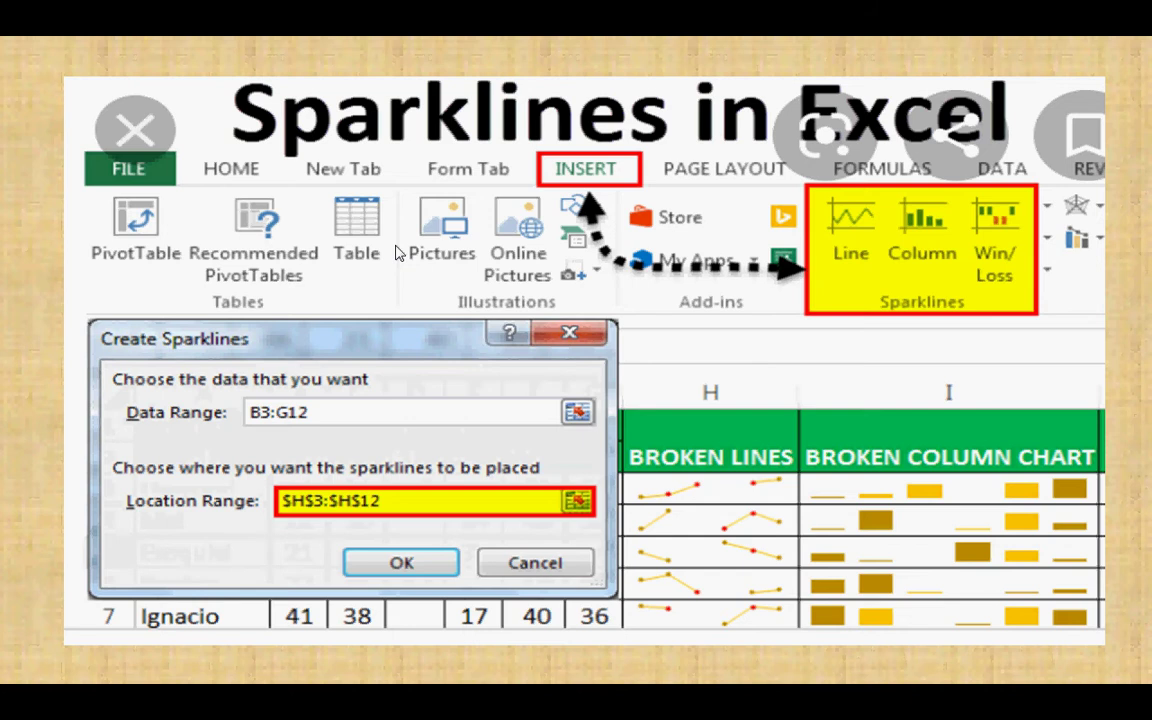
# Step: End the slide show, minimize the presentation window and close the comp7 folder window to reach the desktop
pyautogui.press('Escape')
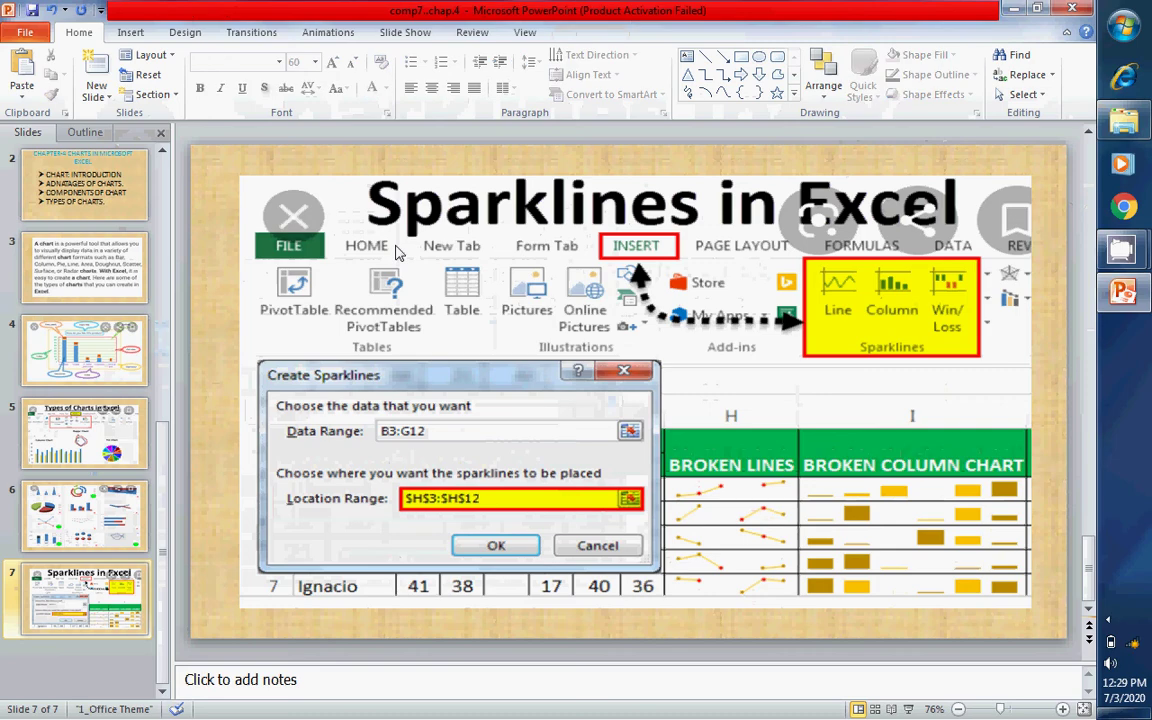
pyautogui.hotkey('alt', 'space')
pyautogui.press('n')
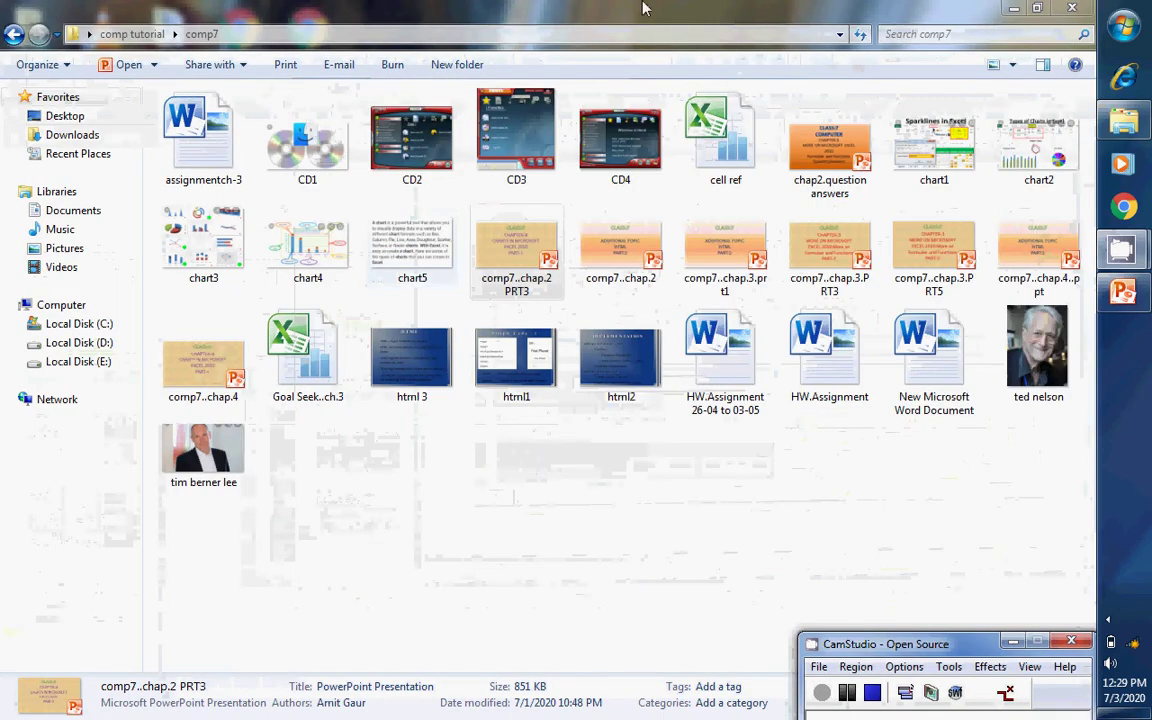
pyautogui.click(1072, 8)
# Step: Switch to Microsoft Excel 2010 by starting it with a blank workbook, and dismiss the Activation Wizard
pyautogui.click(1119, 29)
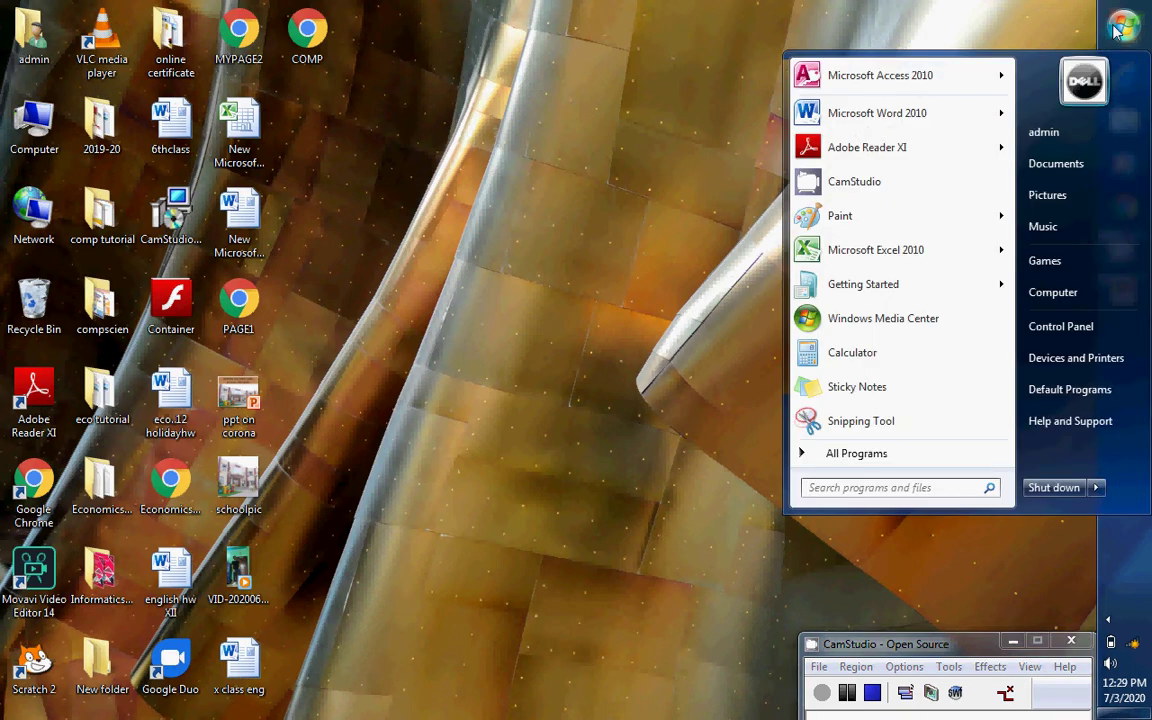
pyautogui.click(887, 256)
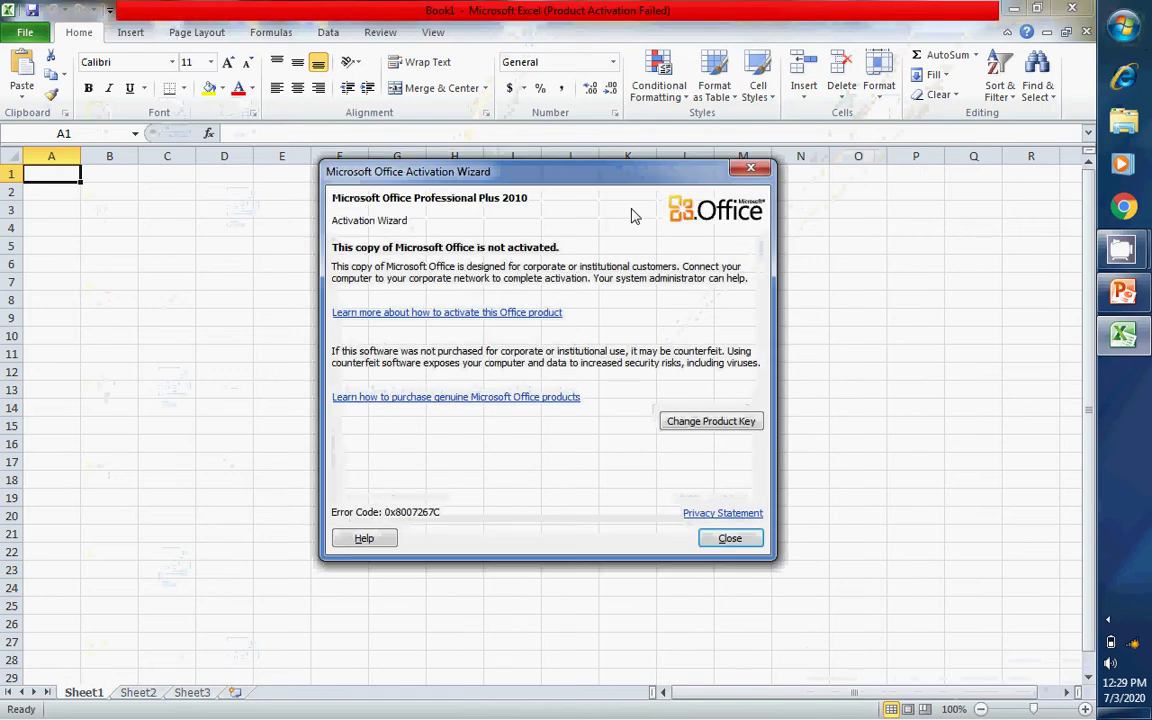
pyautogui.click(731, 541)
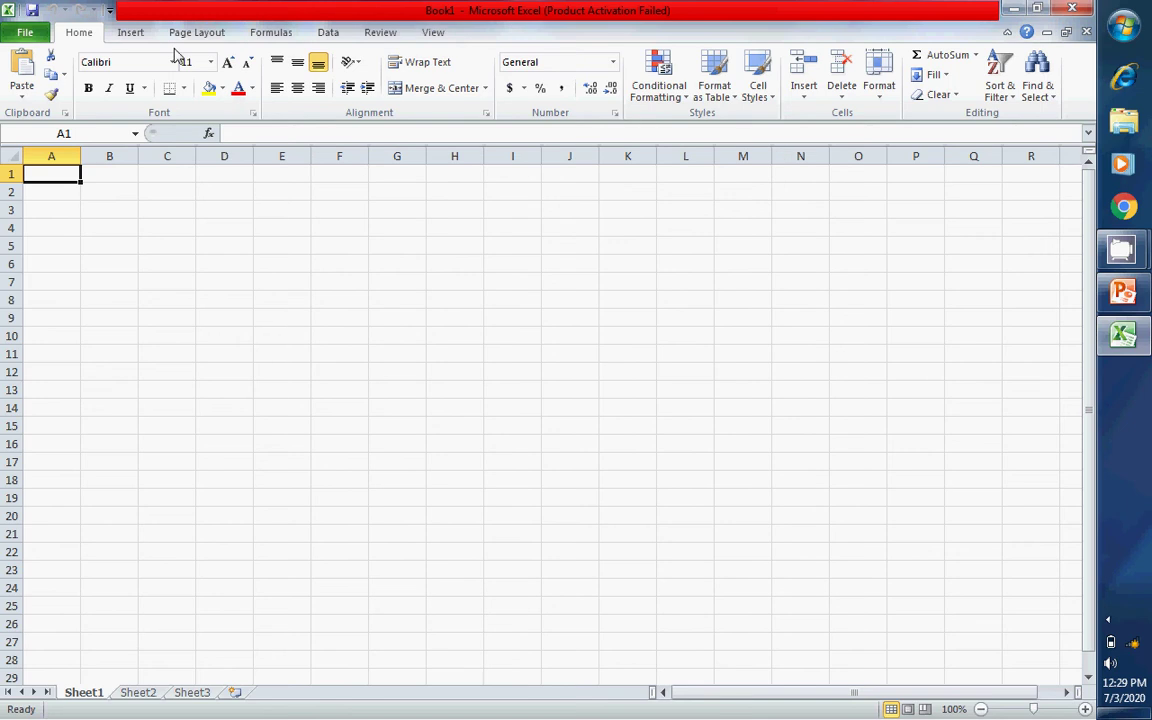
# Step: Insert an empty 2-D stacked column chart on Sheet1 and deselect it
pyautogui.click(132, 32)
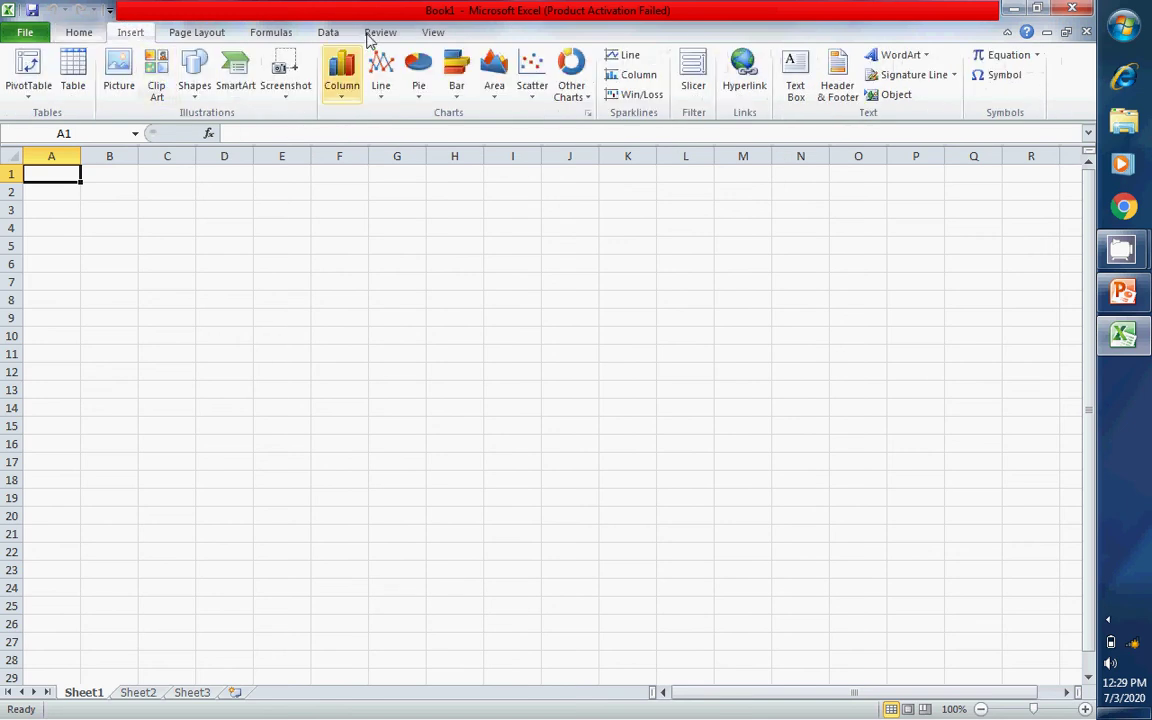
pyautogui.click(350, 85)
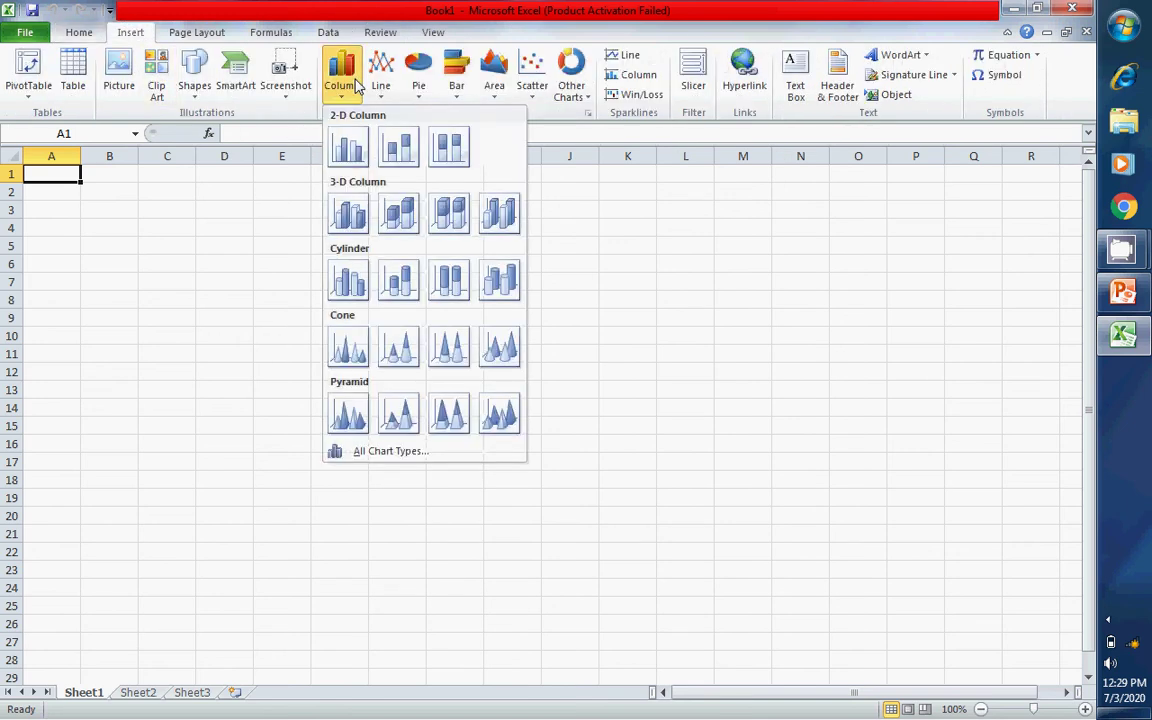
pyautogui.click(415, 163)
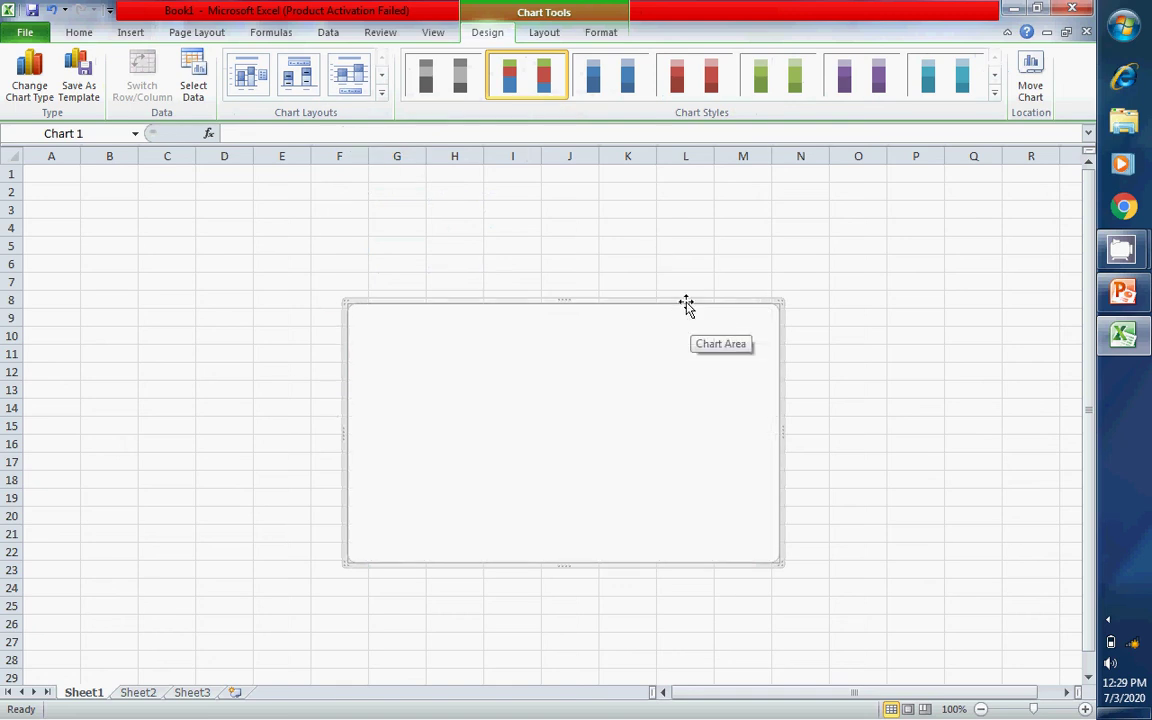
pyautogui.press('Escape')
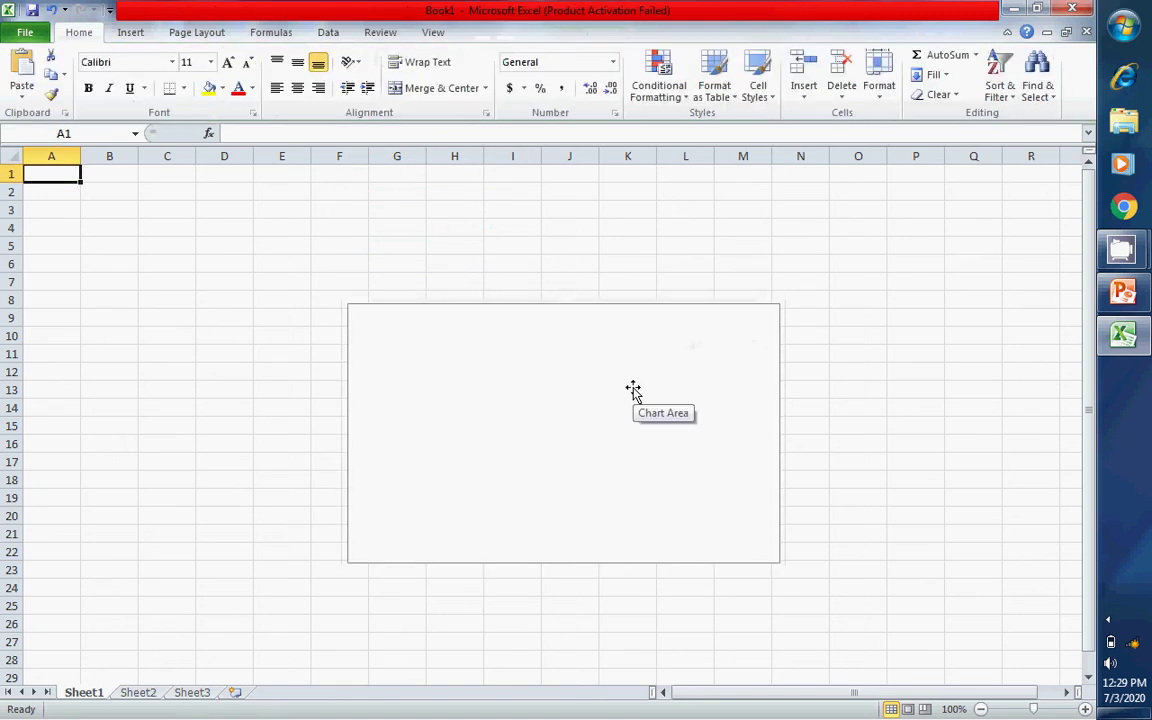
pyautogui.click(478, 247)
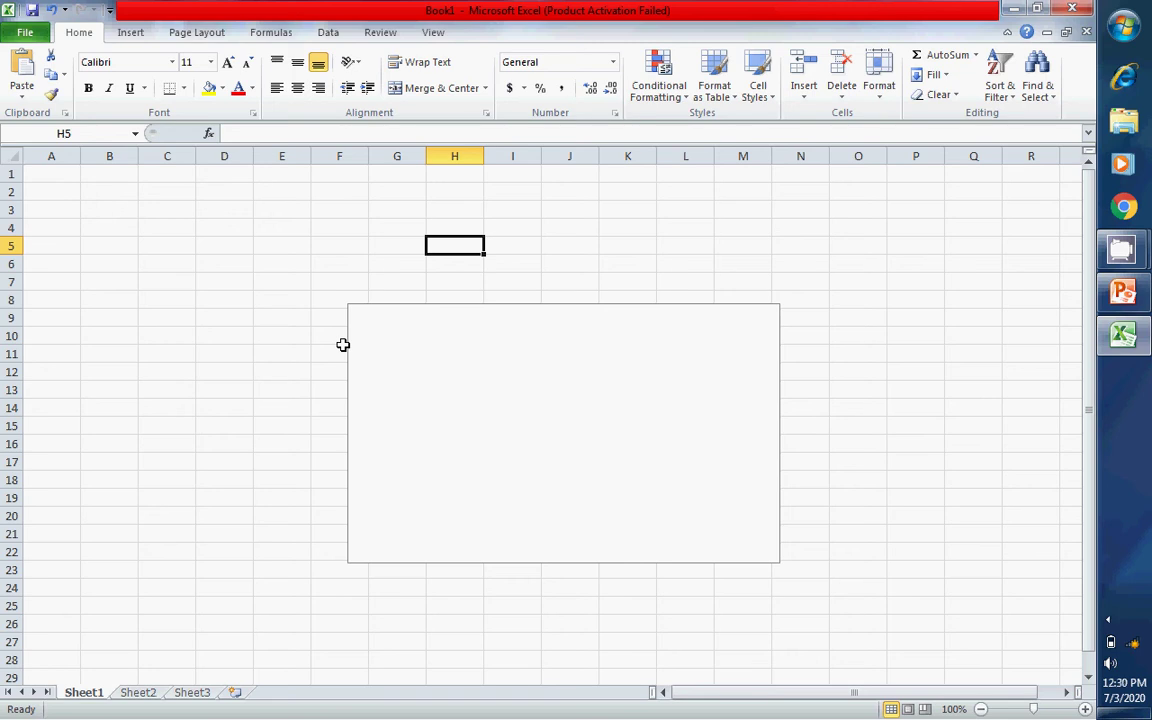
# Step: Select cell E6 in Book1, open the New Microsoft Excel Worksheet file from the desktop, and copy its range F2:J8
pyautogui.click(260, 267)
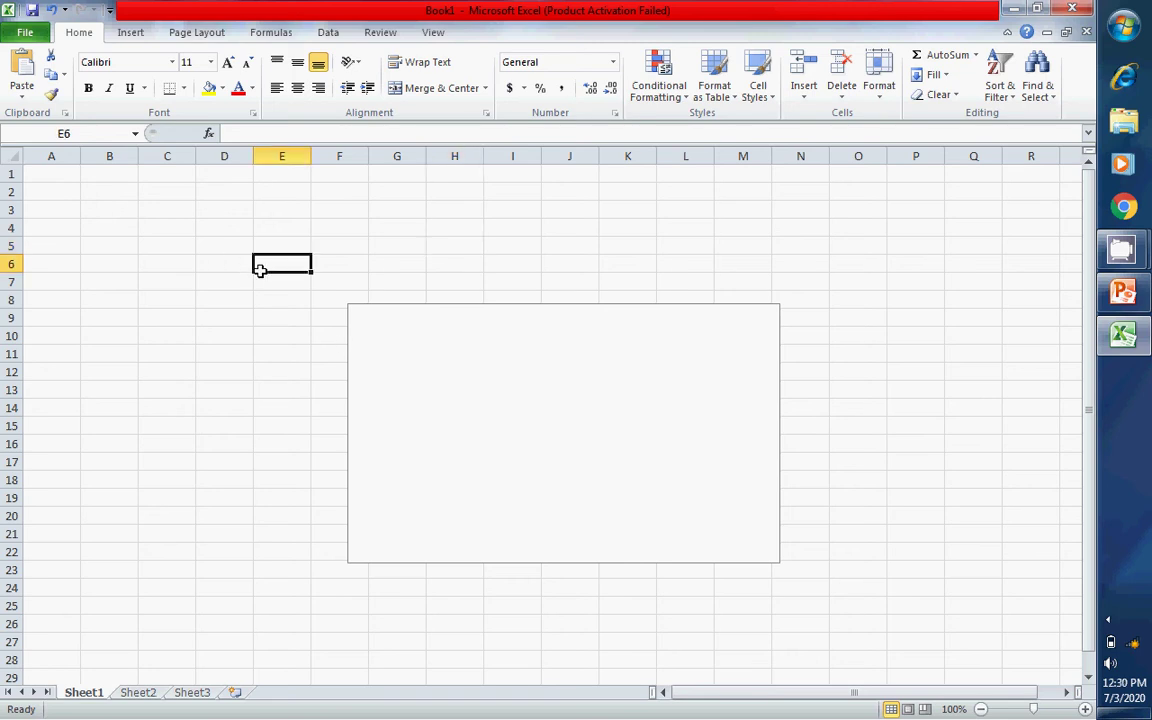
pyautogui.click(1016, 11)
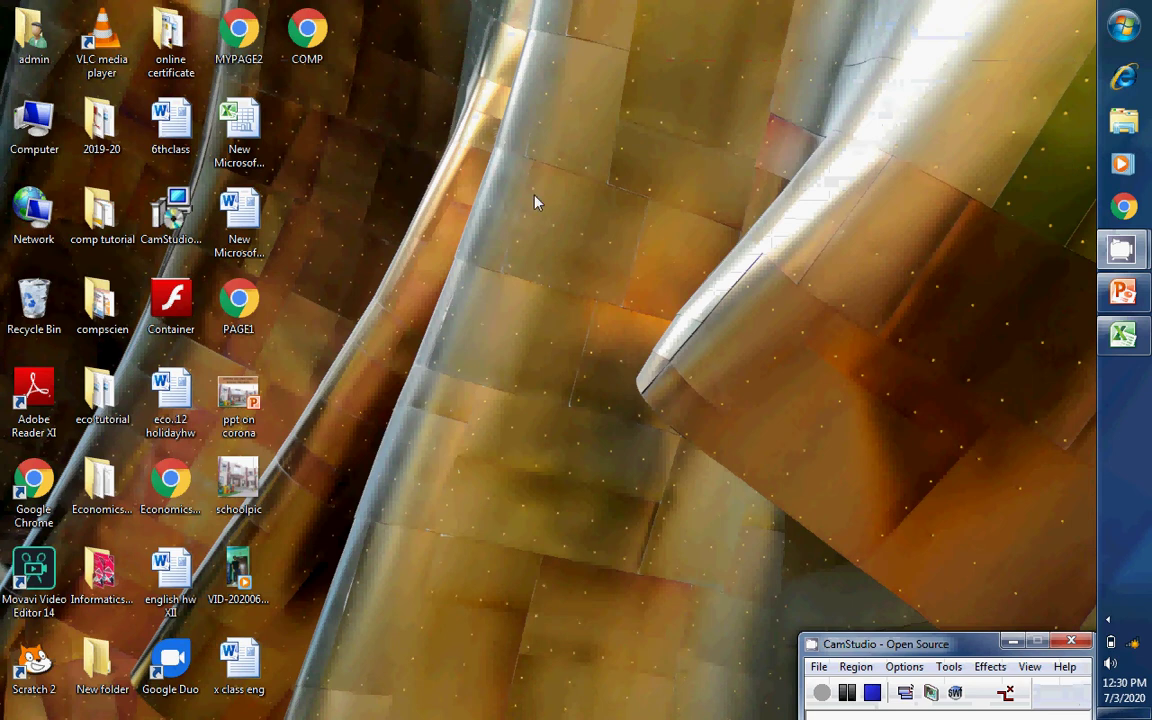
pyautogui.doubleClick(239, 125)
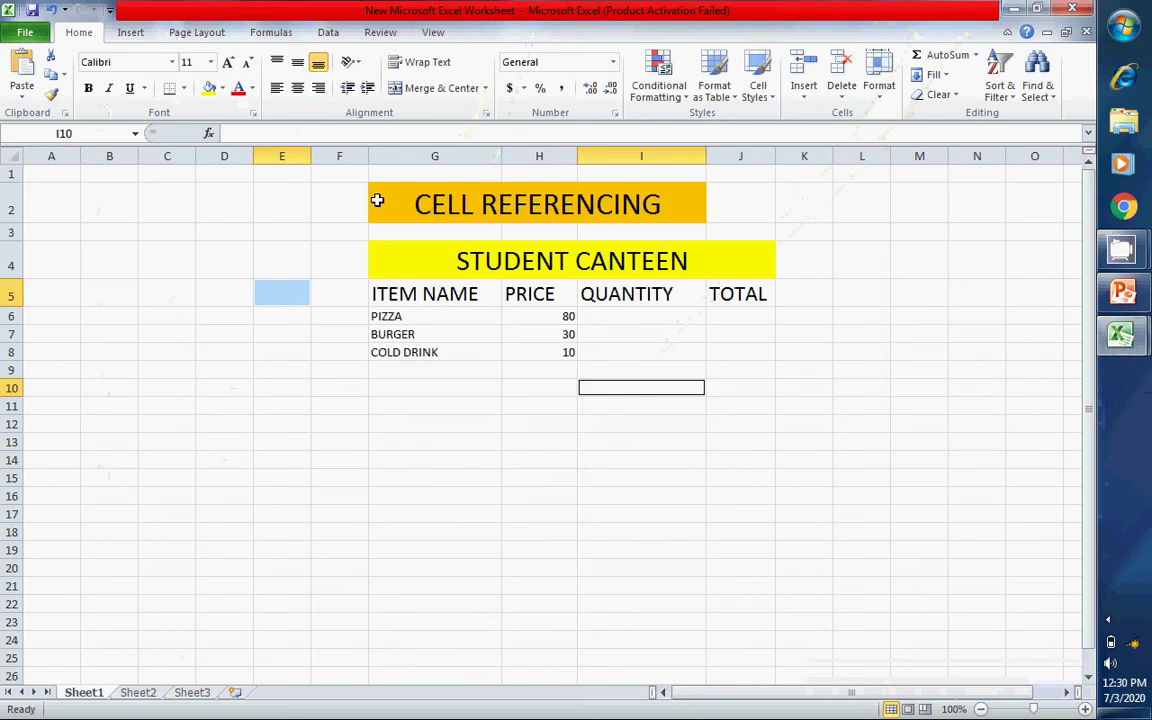
pyautogui.moveTo(365, 200); pyautogui.dragTo(573, 356)
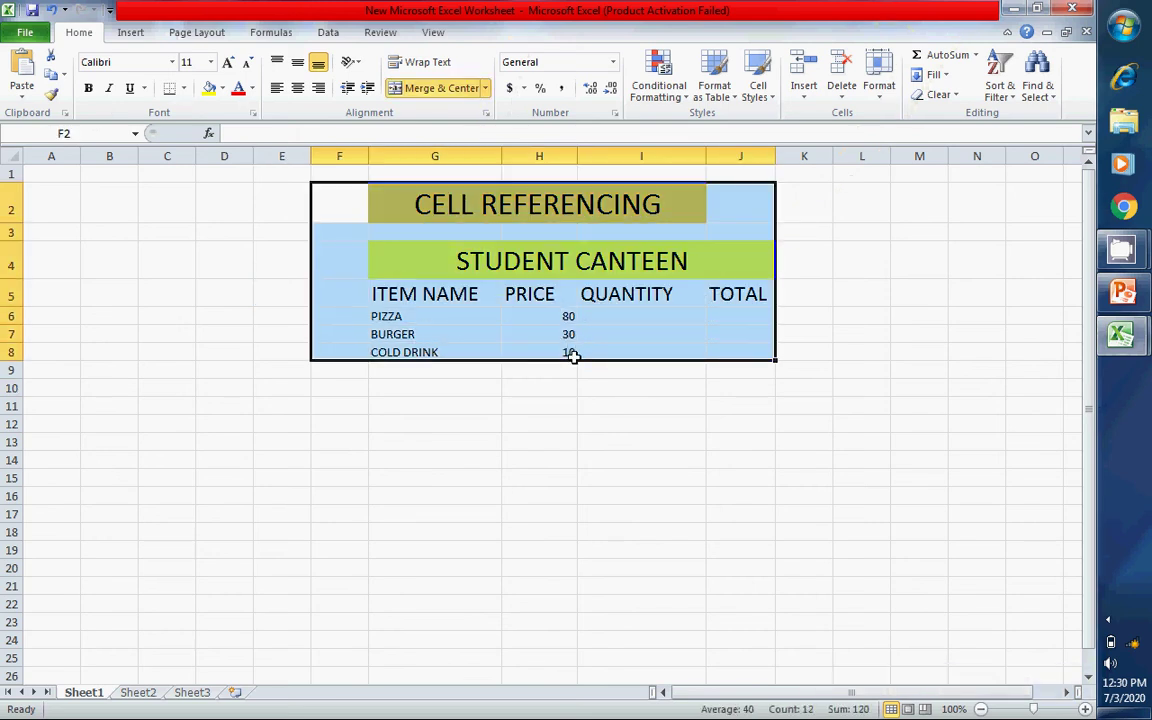
pyautogui.hotkey('ctrl', 'c')
# Step: Return to Book1, delete the empty chart and paste the copied student canteen table at cell E6
pyautogui.hotkey('ctrl', 'Tab')
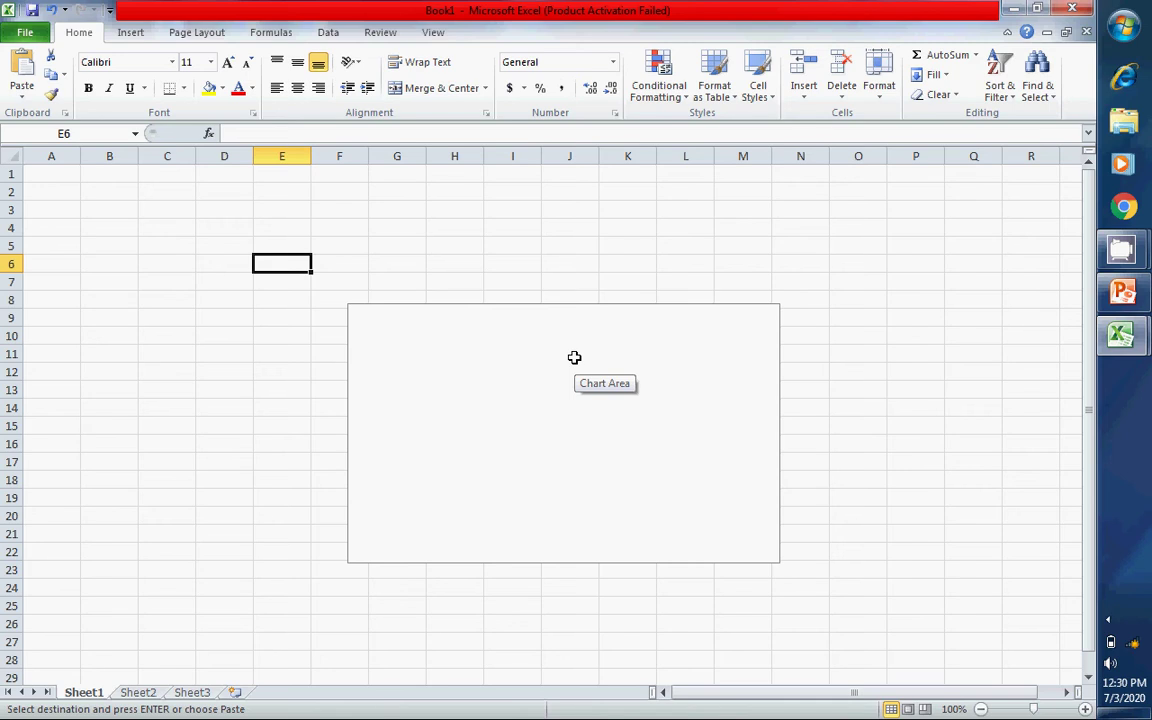
pyautogui.press('Delete')
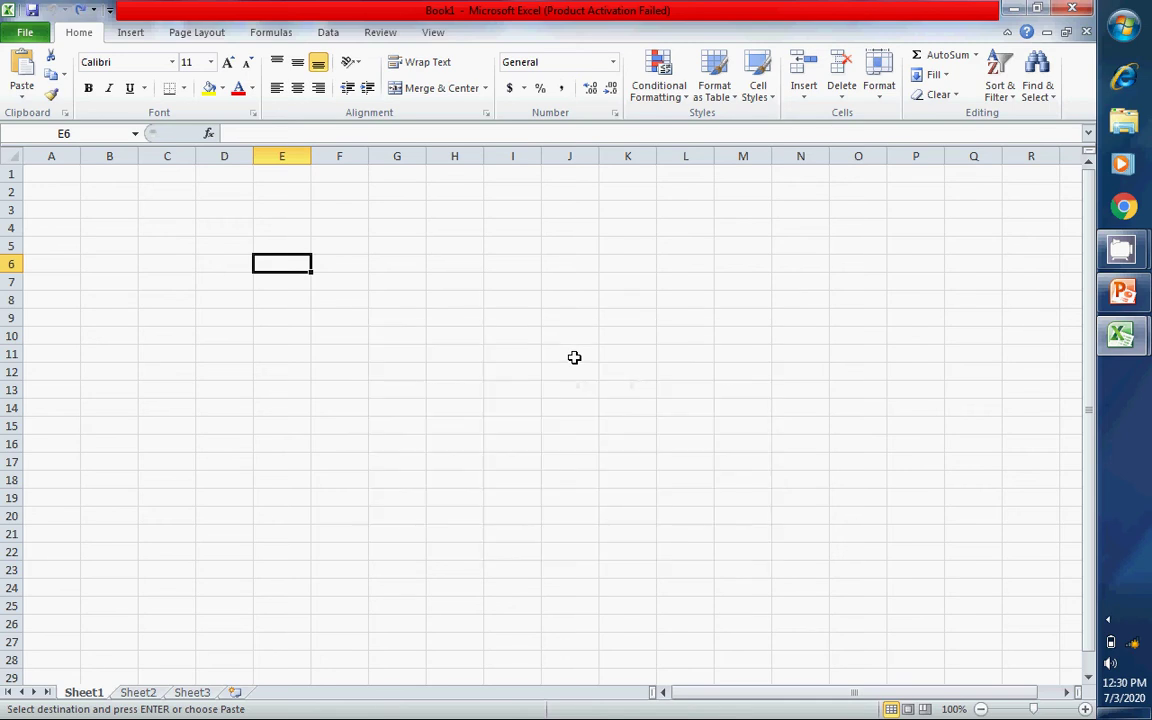
pyautogui.hotkey('ctrl', 'v')
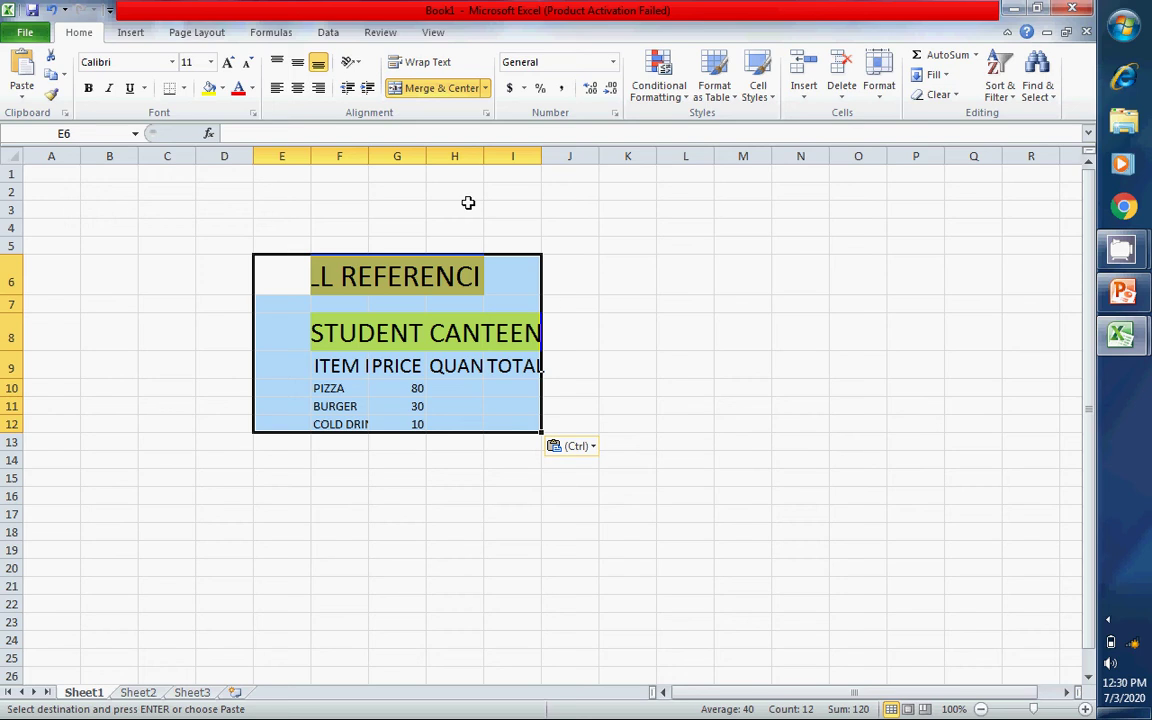
# Step: Try to move the merged CELL REFERENCING heading toward column D, and dismiss the alert
pyautogui.click(165, 210)
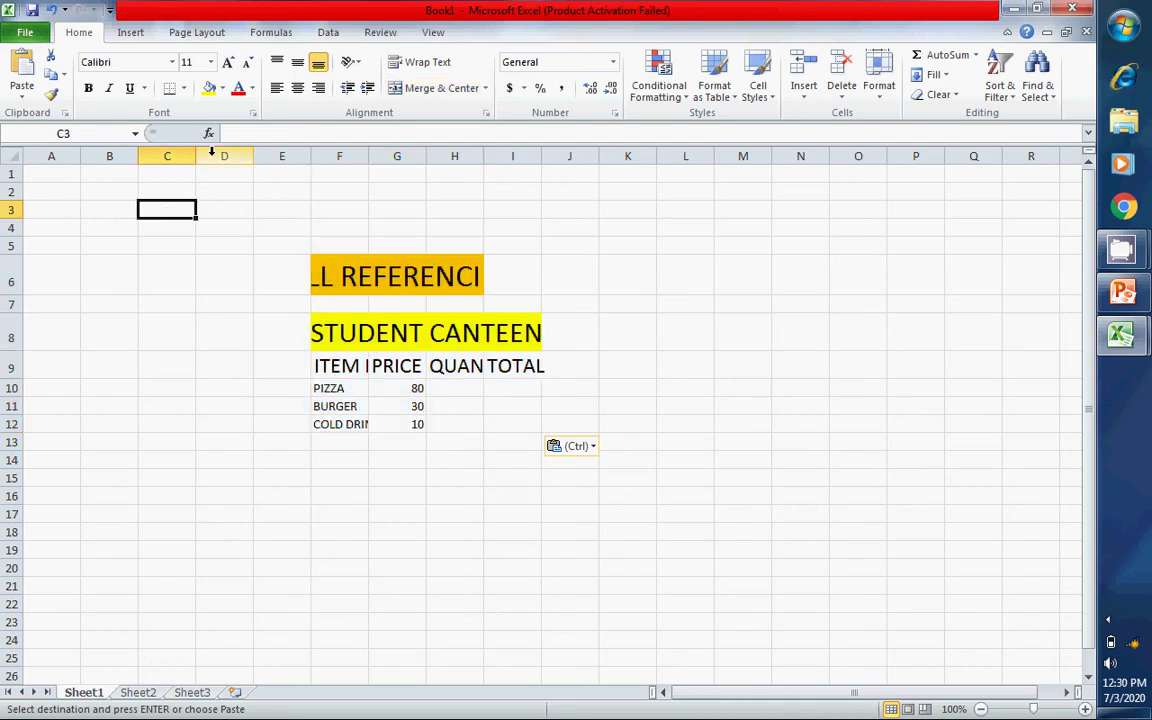
pyautogui.click(366, 289)
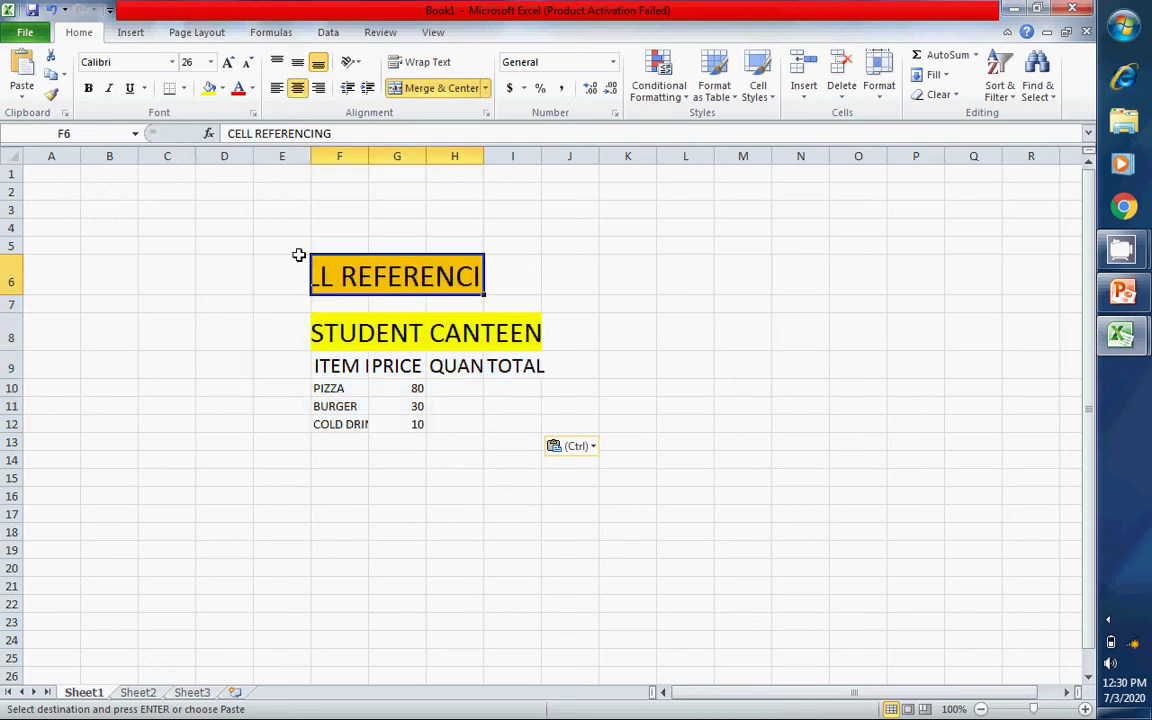
pyautogui.moveTo(311, 272); pyautogui.dragTo(226, 268)
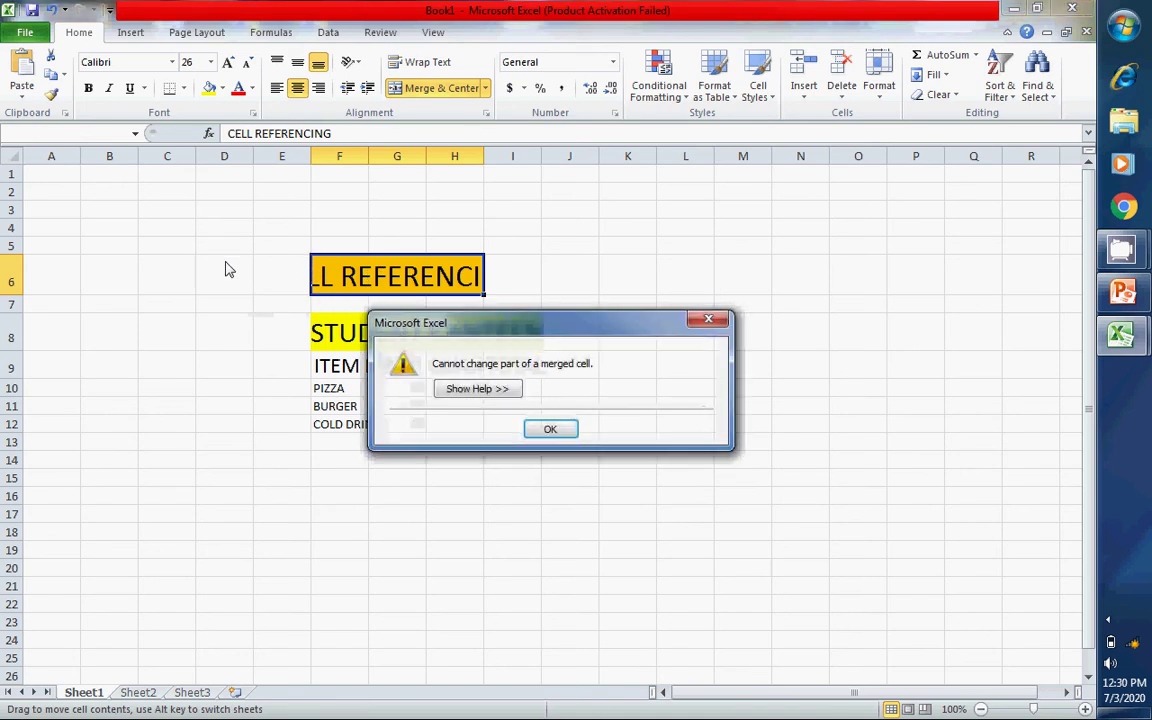
pyautogui.click(561, 428)
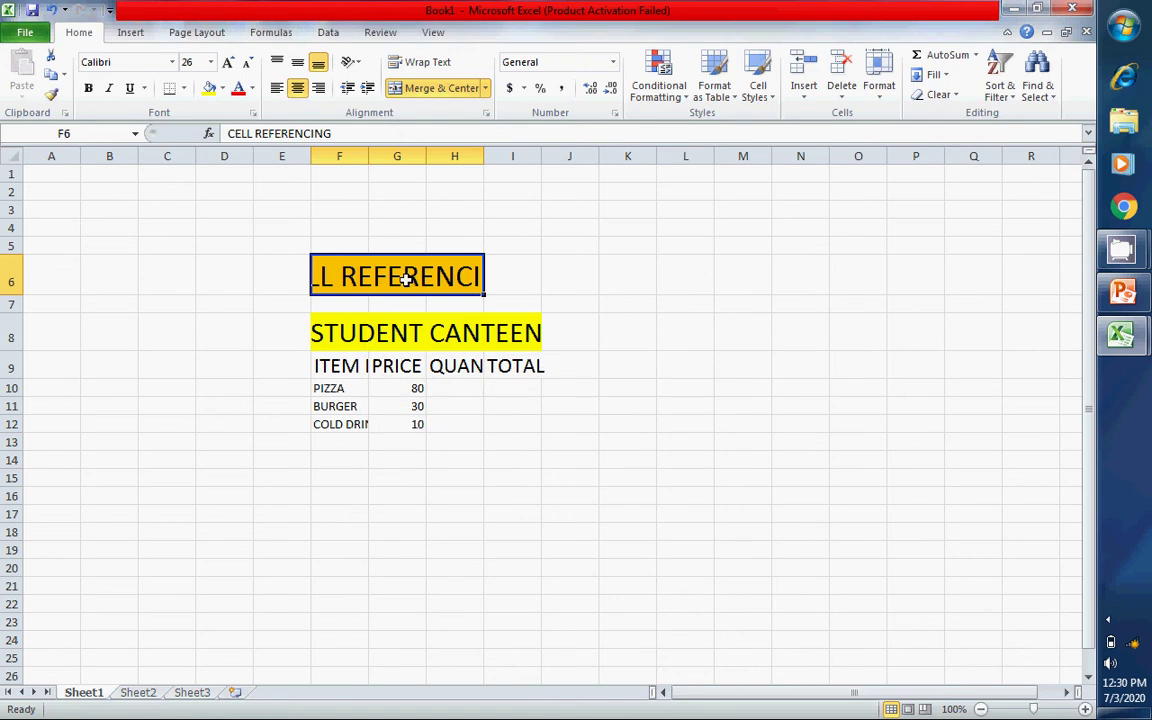
# Step: Insert a 2-D clustered column chart from the CELL REFERENCING heading and apply the third chart style, in blue
pyautogui.click(134, 32)
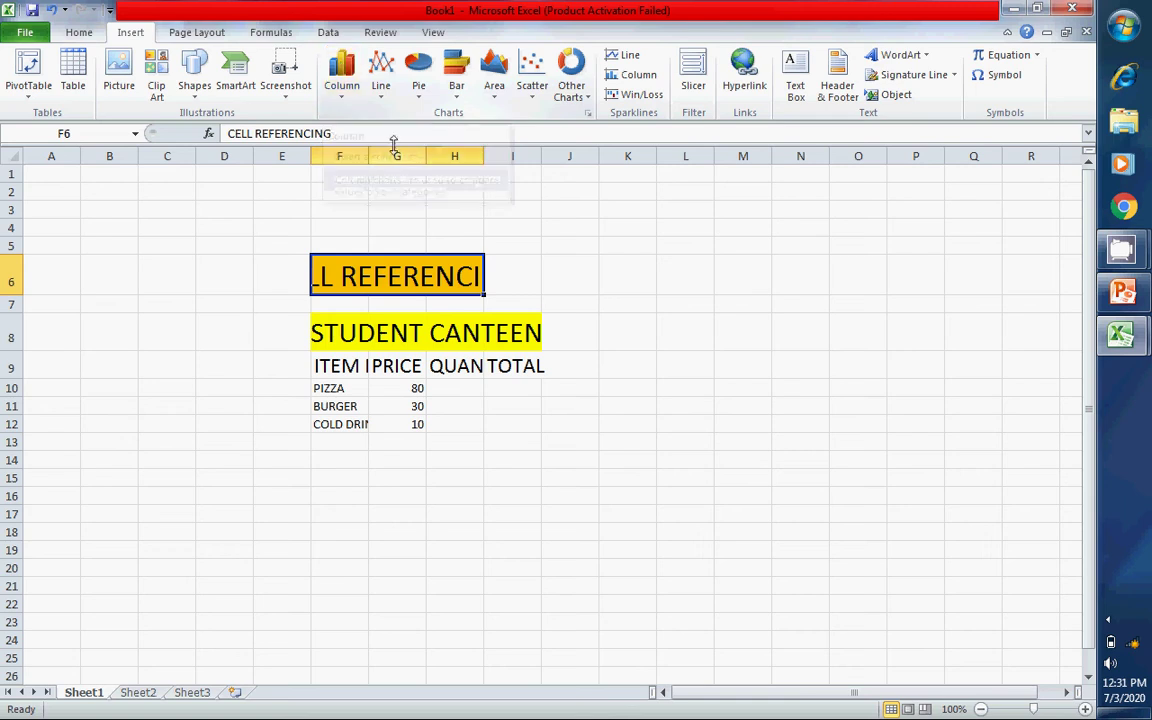
pyautogui.click(336, 75)
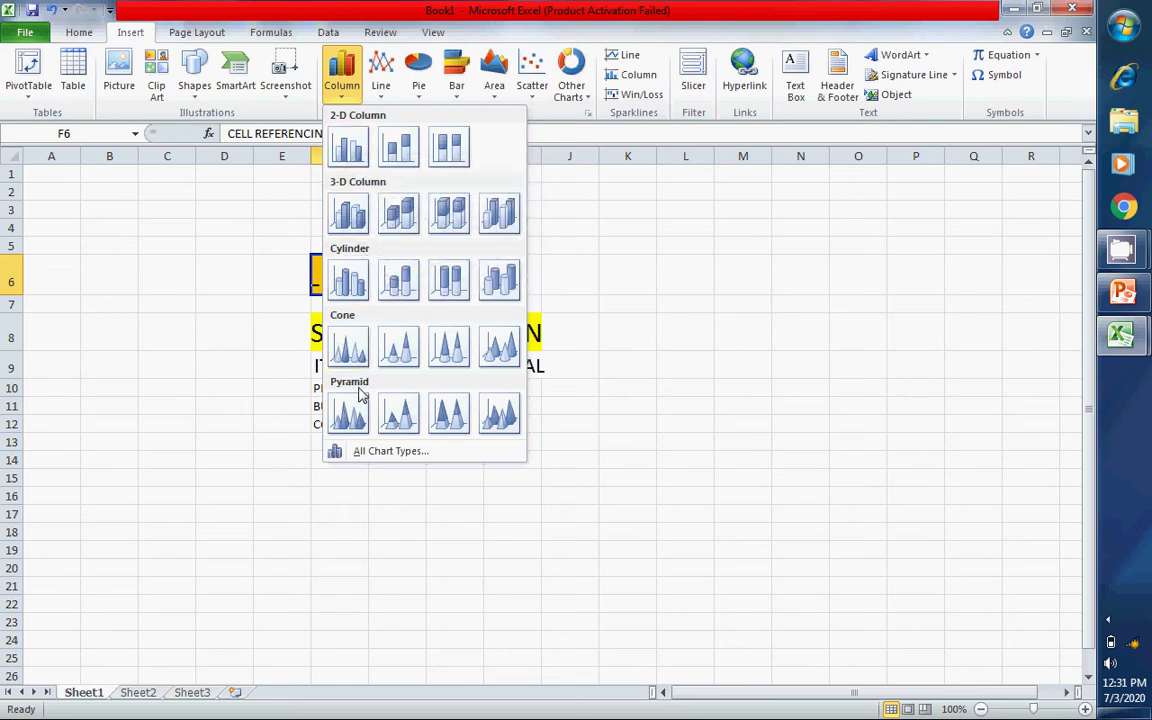
pyautogui.click(350, 146)
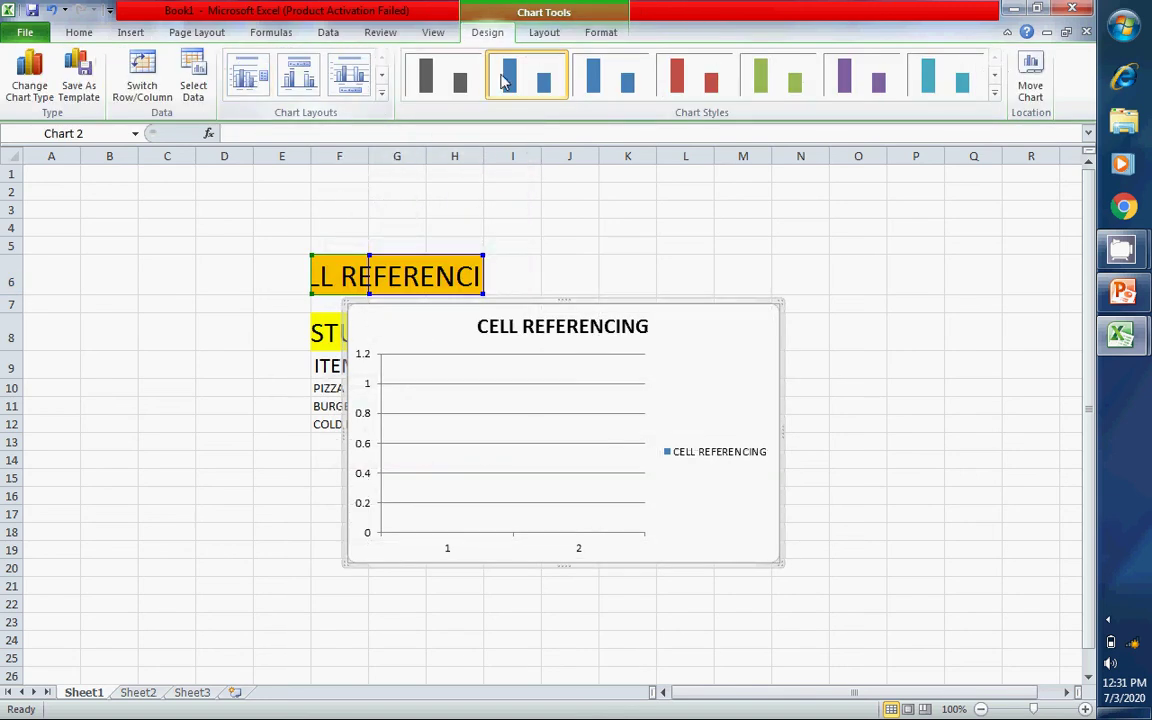
pyautogui.click(615, 84)
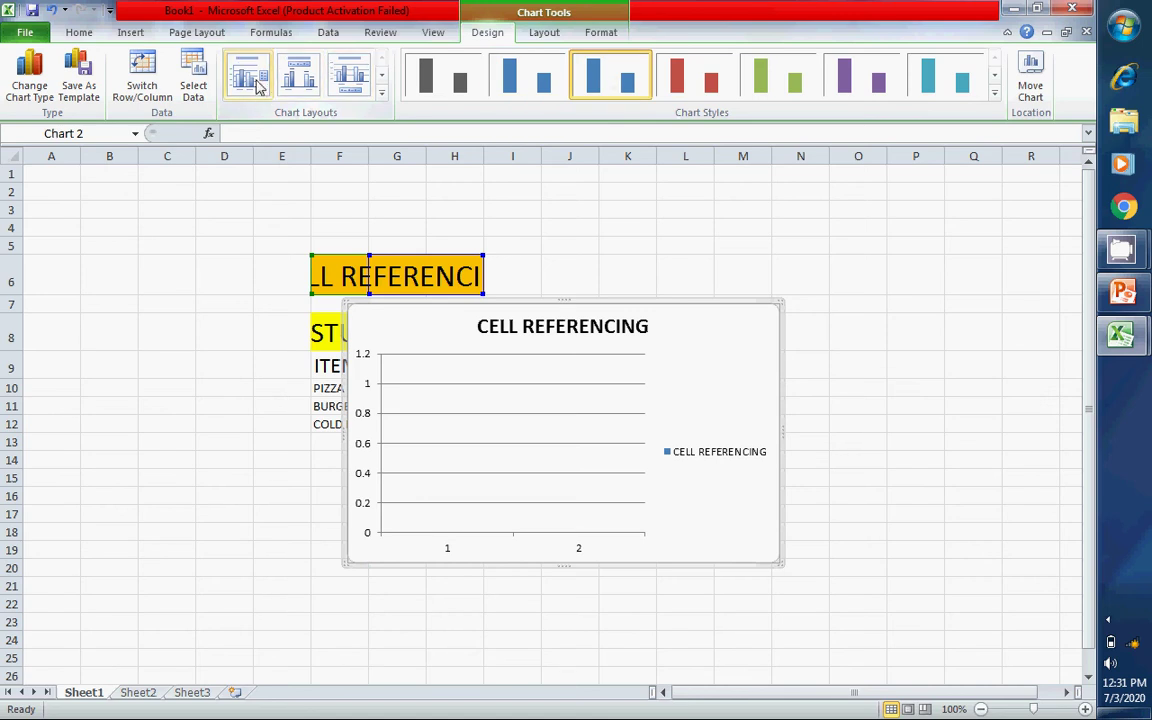
# Step: Try the second and third chart layouts, and apply the last available layout, without a title and with the legend beside the plot
pyautogui.click(298, 80)
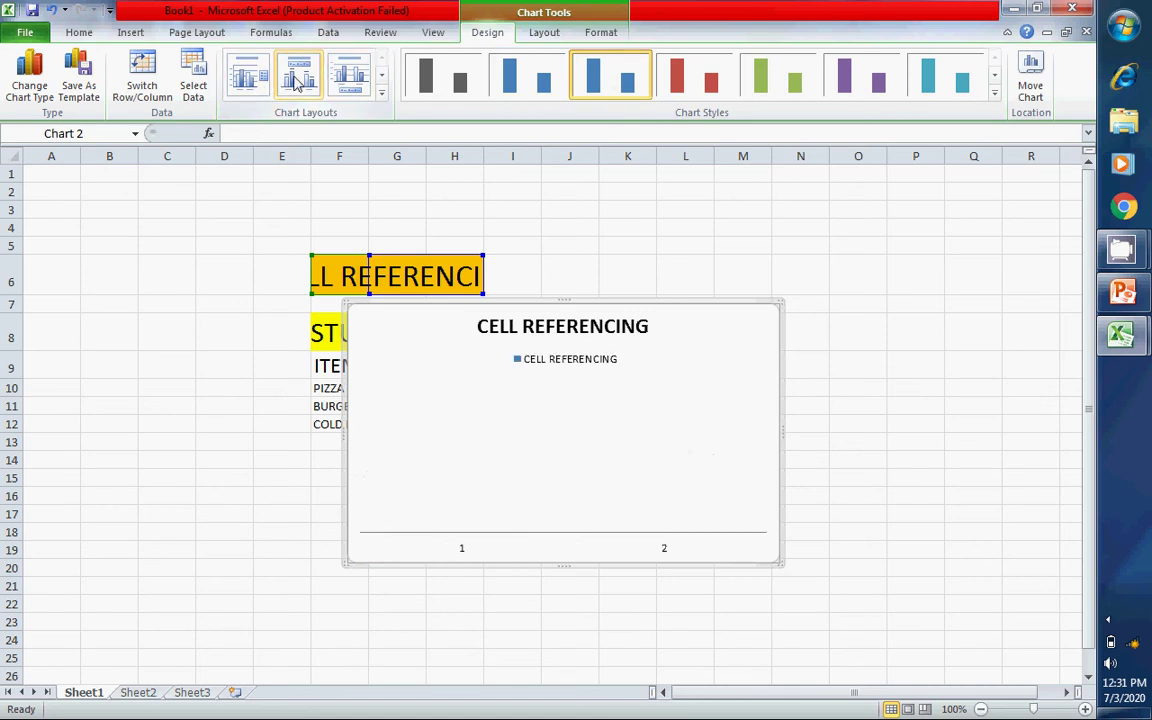
pyautogui.click(349, 77)
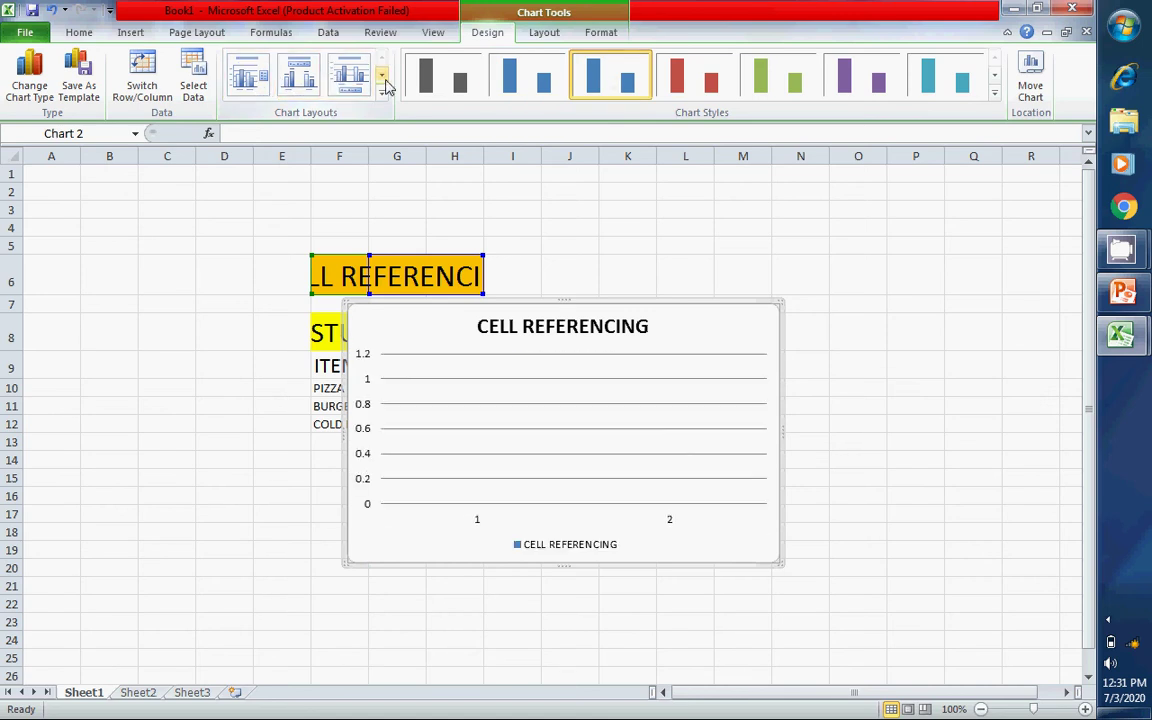
pyautogui.click(381, 77)
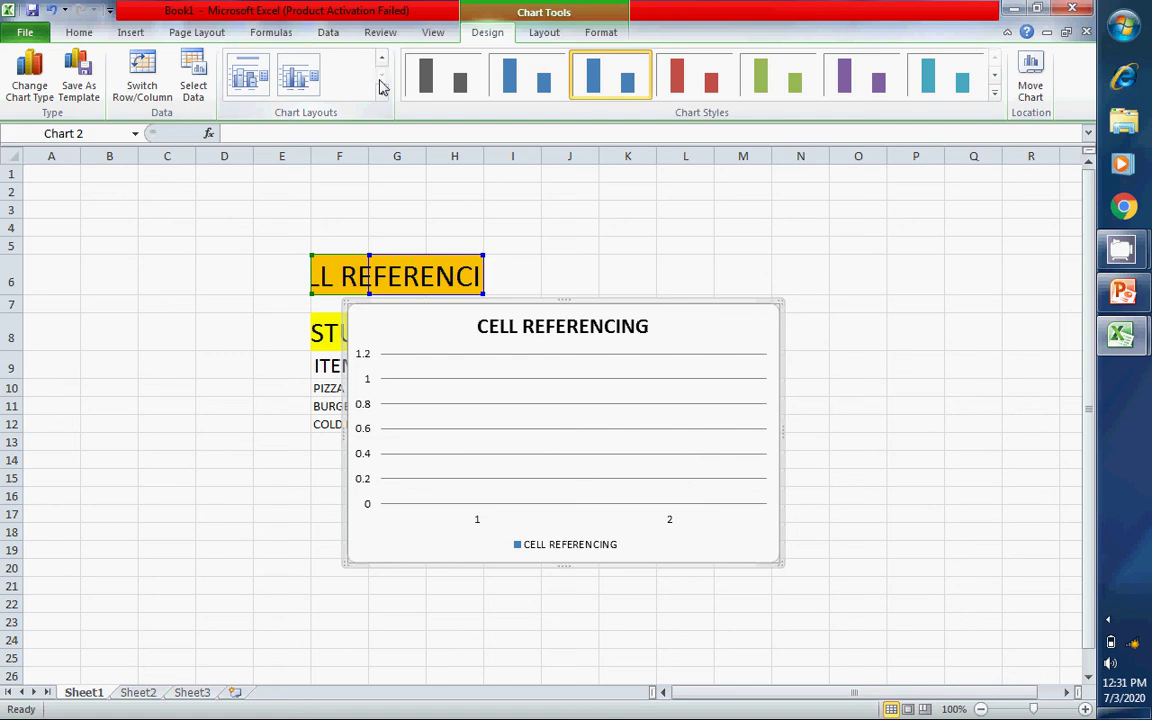
pyautogui.click(307, 72)
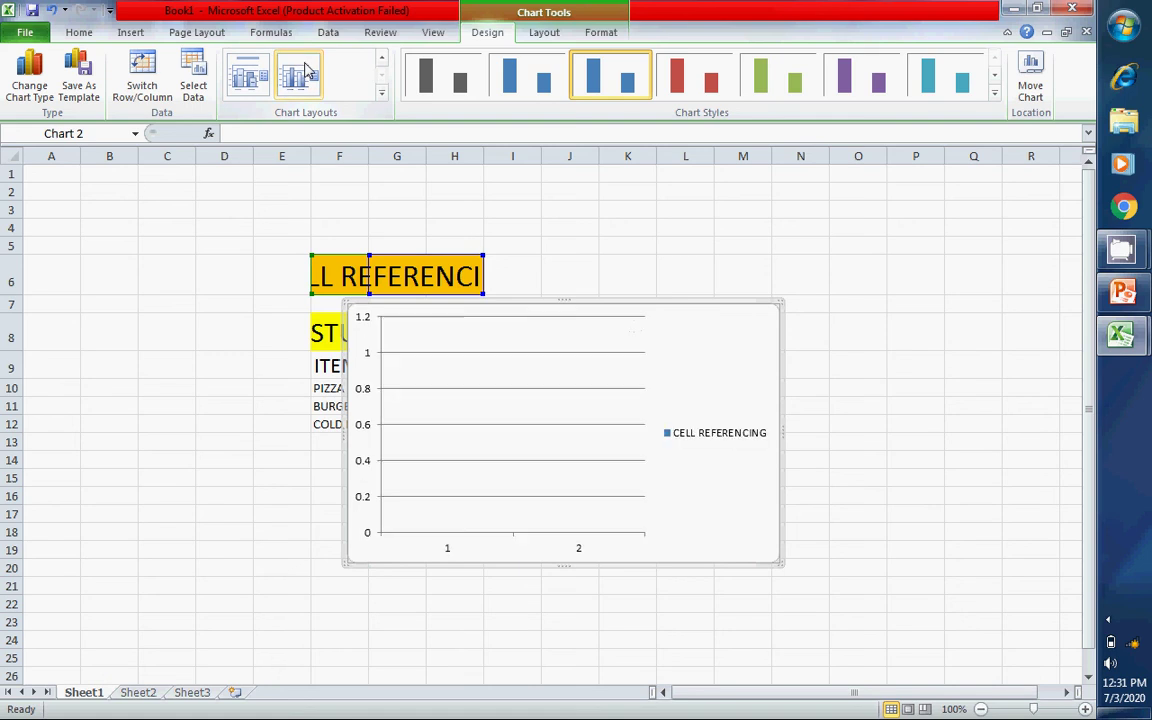
# Step: Change the chart type to 3-D clustered column, and switch it to clustered cylinder
pyautogui.click(136, 32)
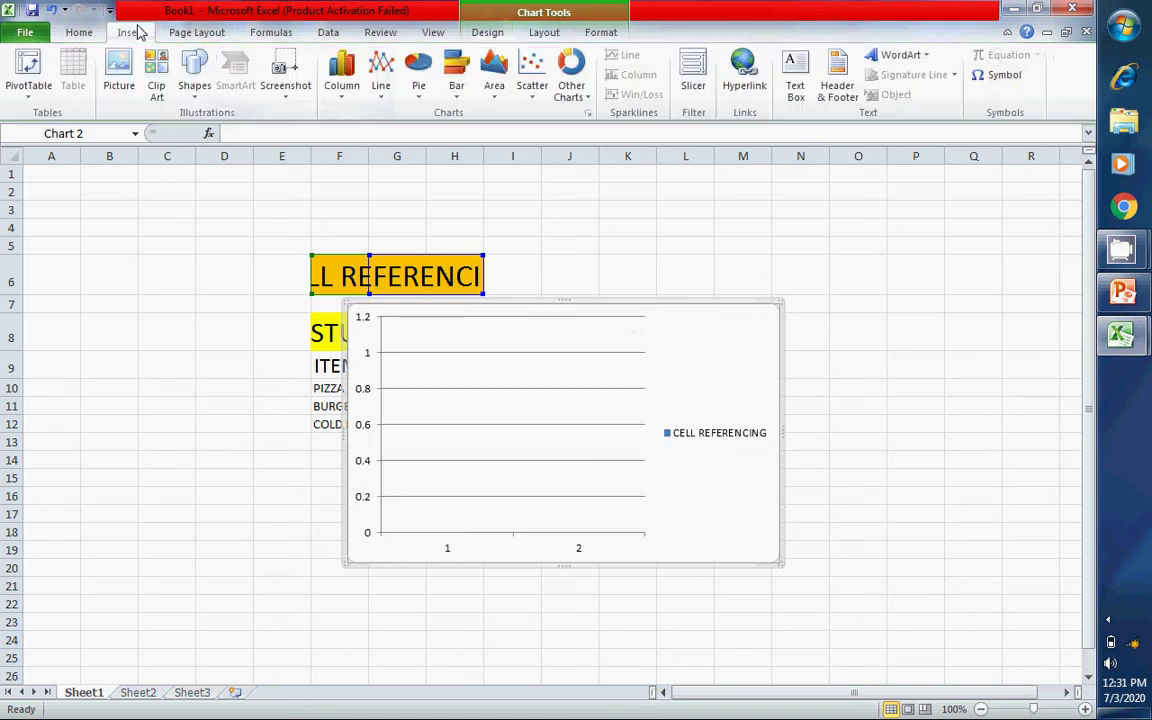
pyautogui.click(350, 98)
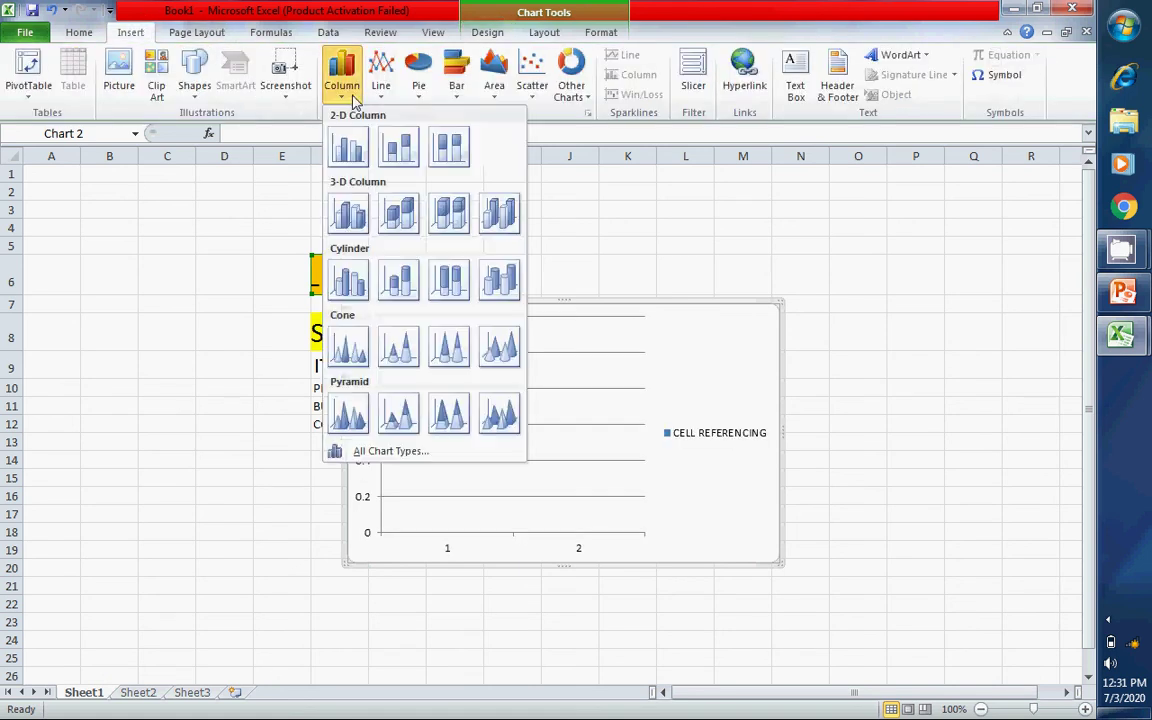
pyautogui.click(349, 214)
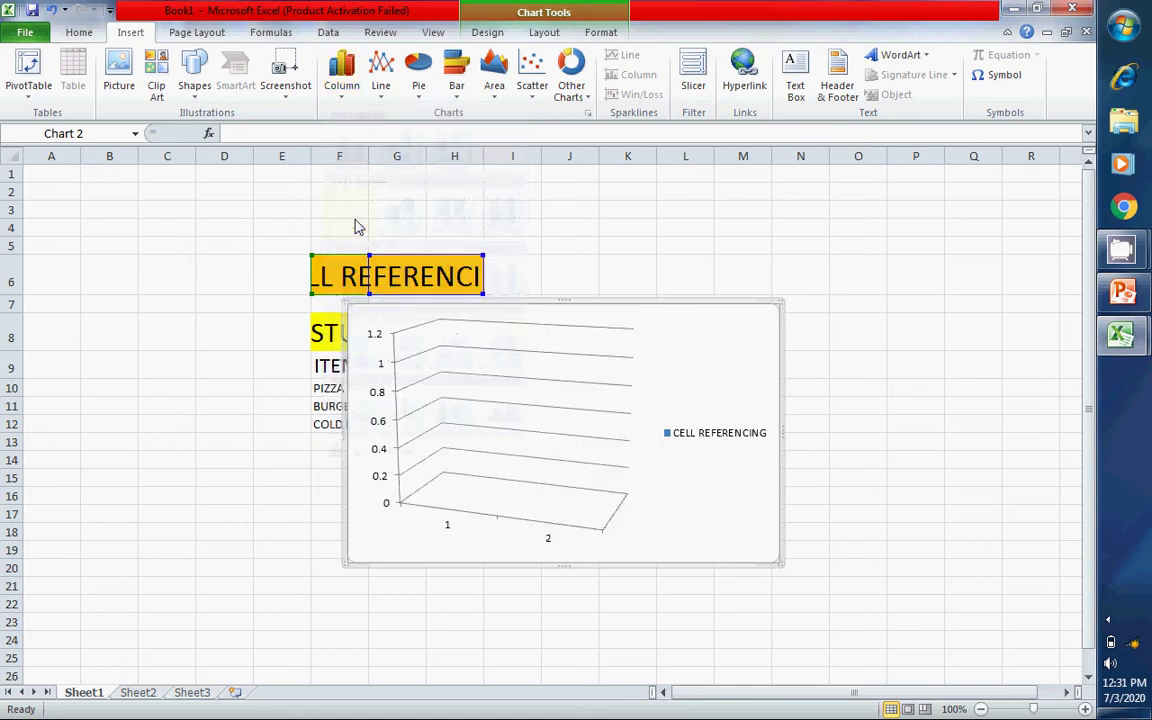
pyautogui.click(342, 88)
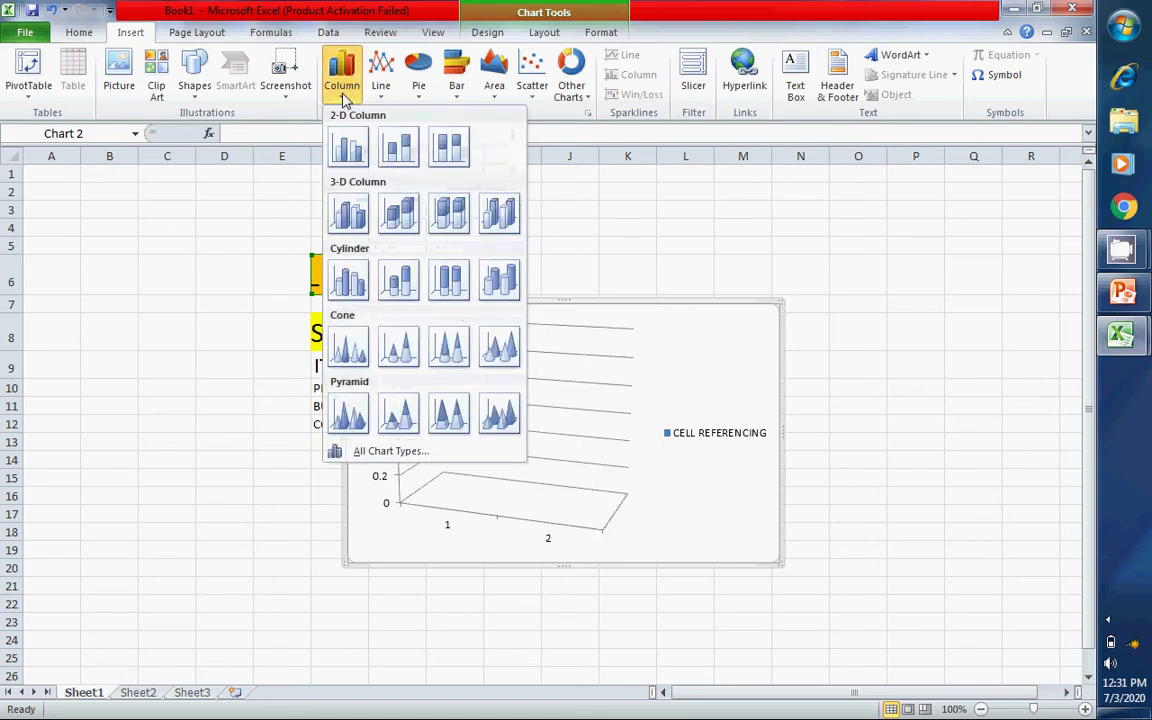
pyautogui.click(352, 280)
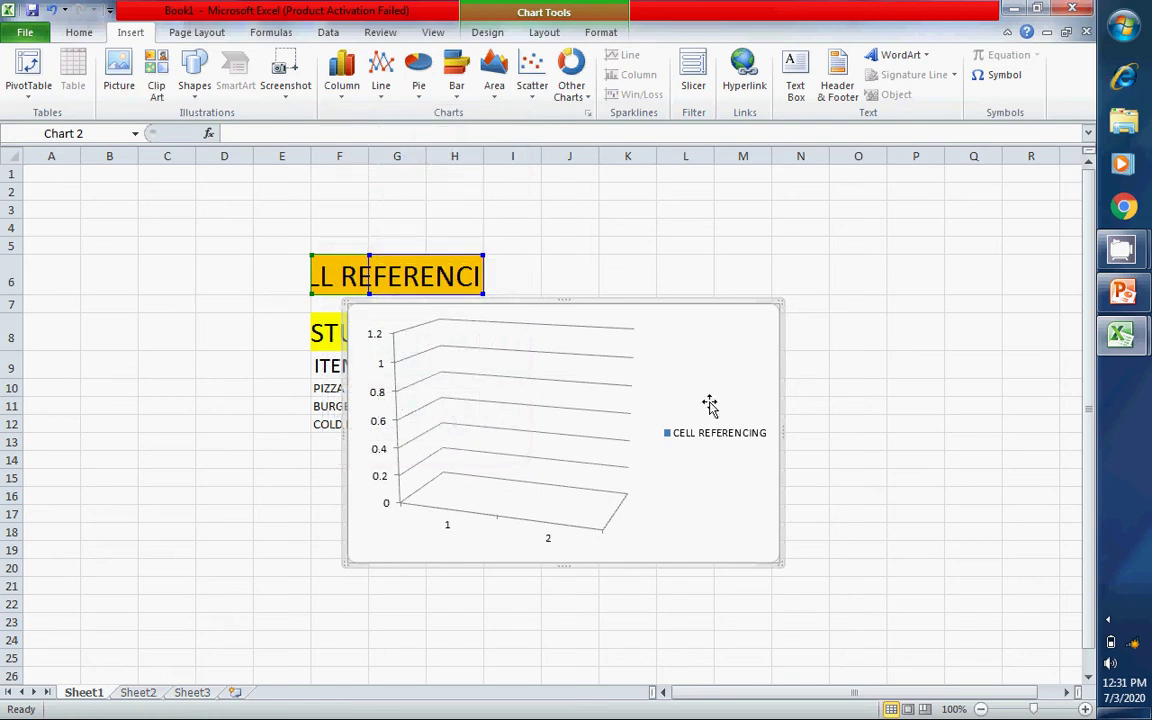
# Step: Change the chart type to stacked cone
pyautogui.rightClick(662, 322)
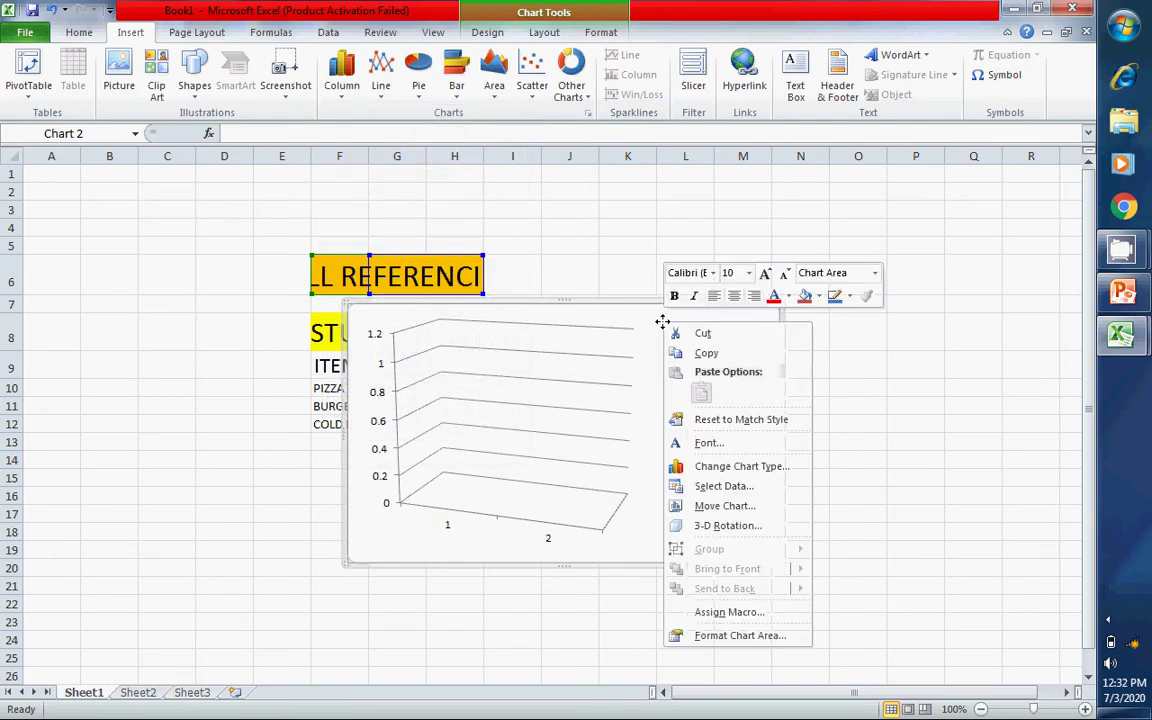
pyautogui.click(805, 470)
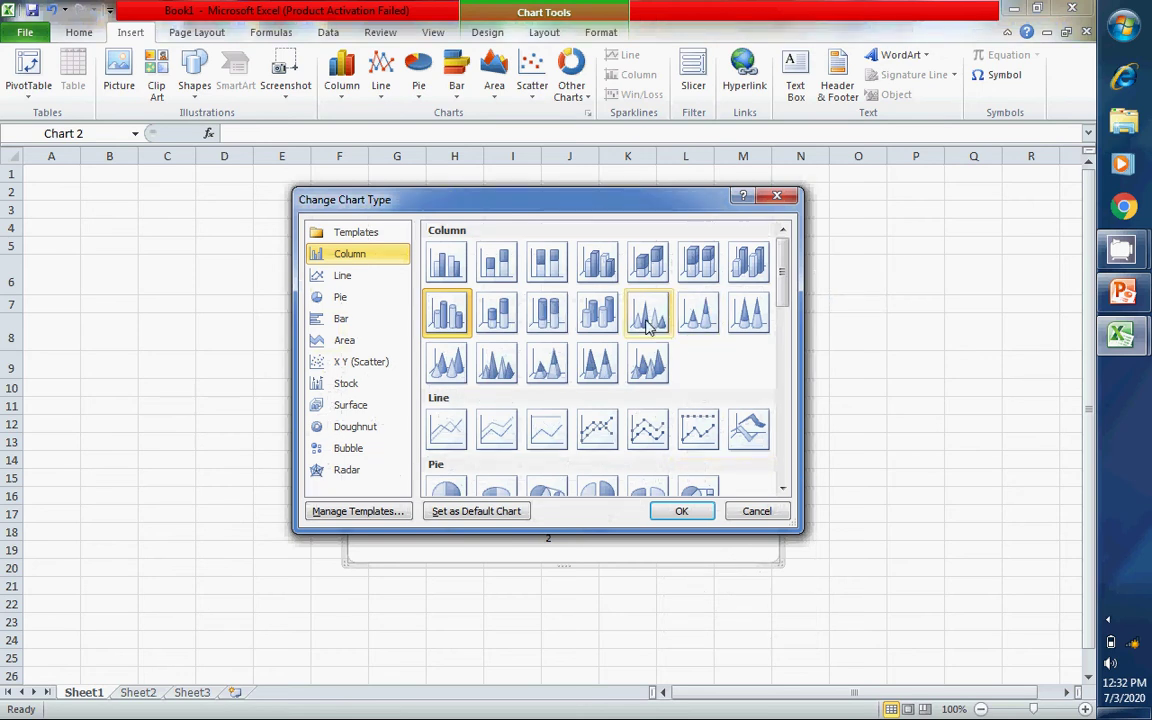
pyautogui.click(700, 314)
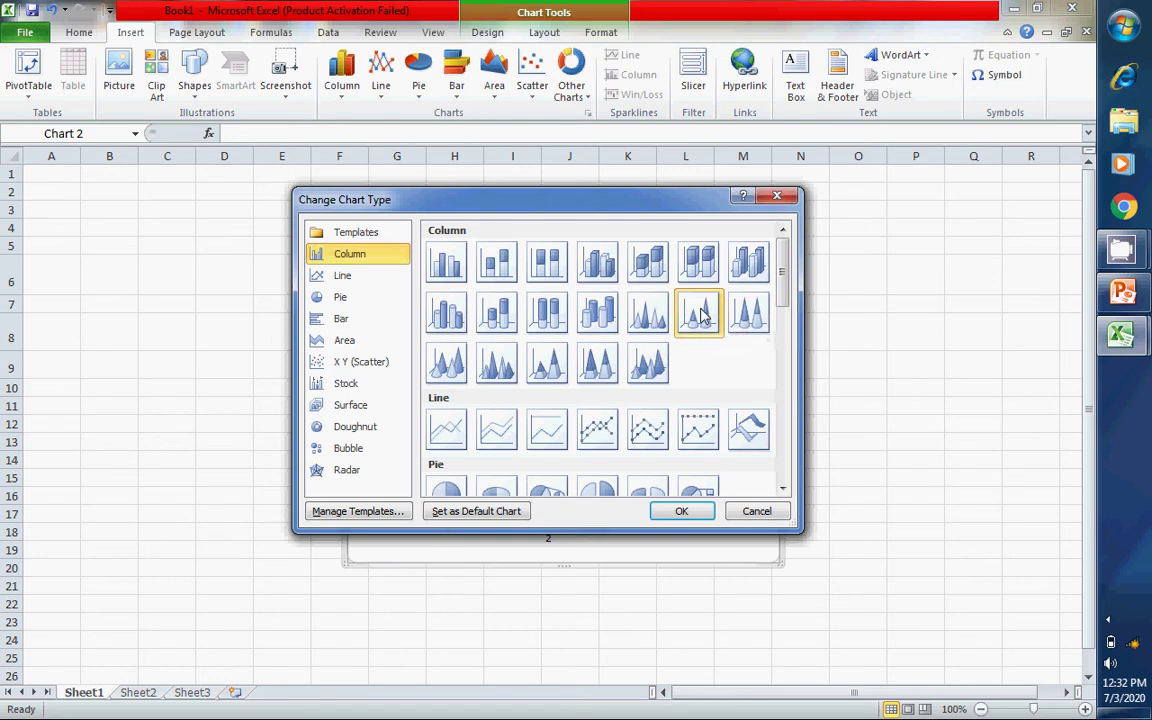
pyautogui.click(677, 511)
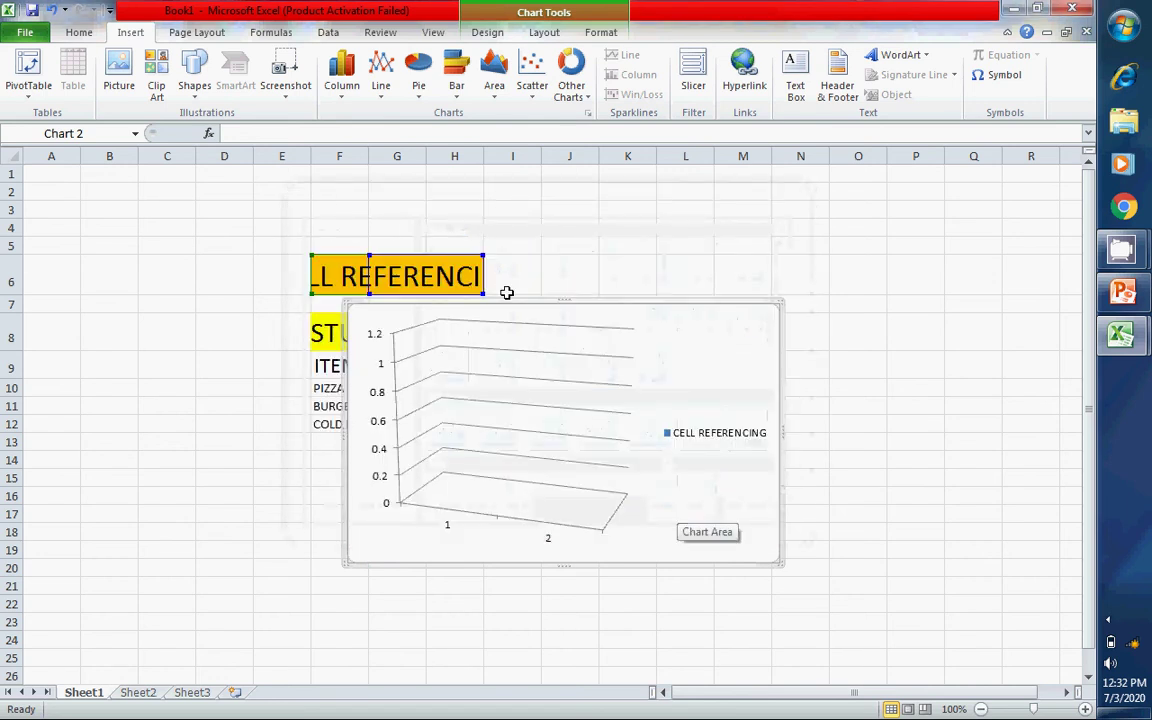
pyautogui.rightClick(493, 337)
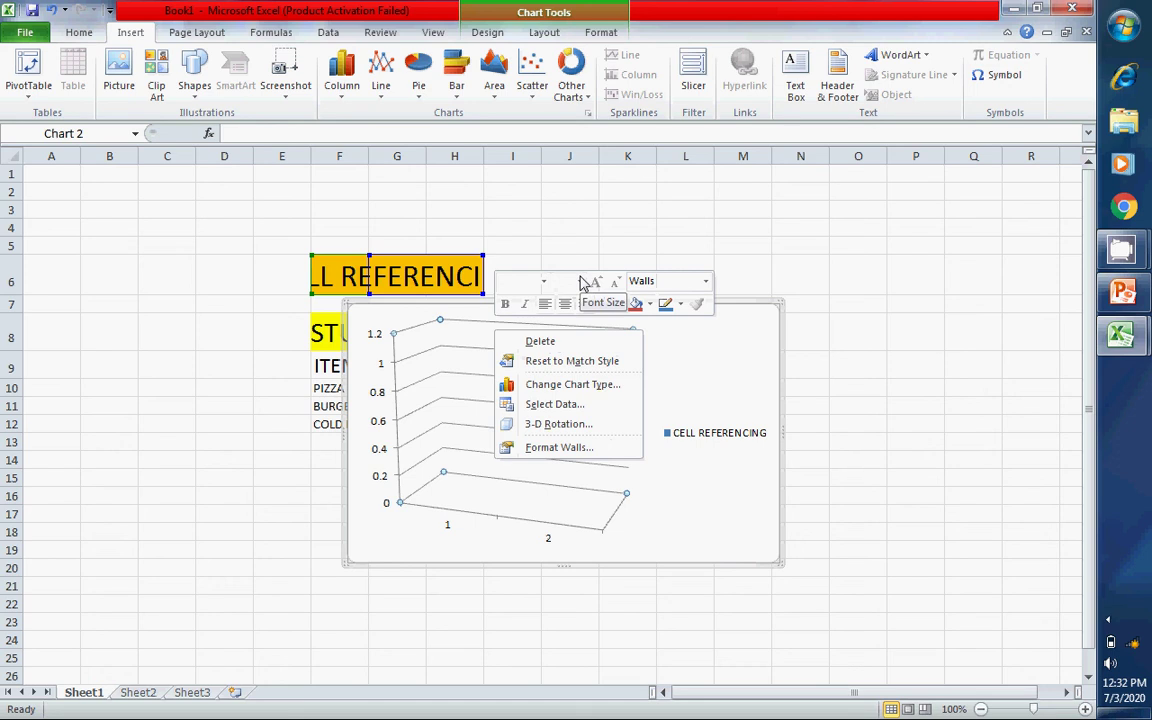
pyautogui.press('Escape')
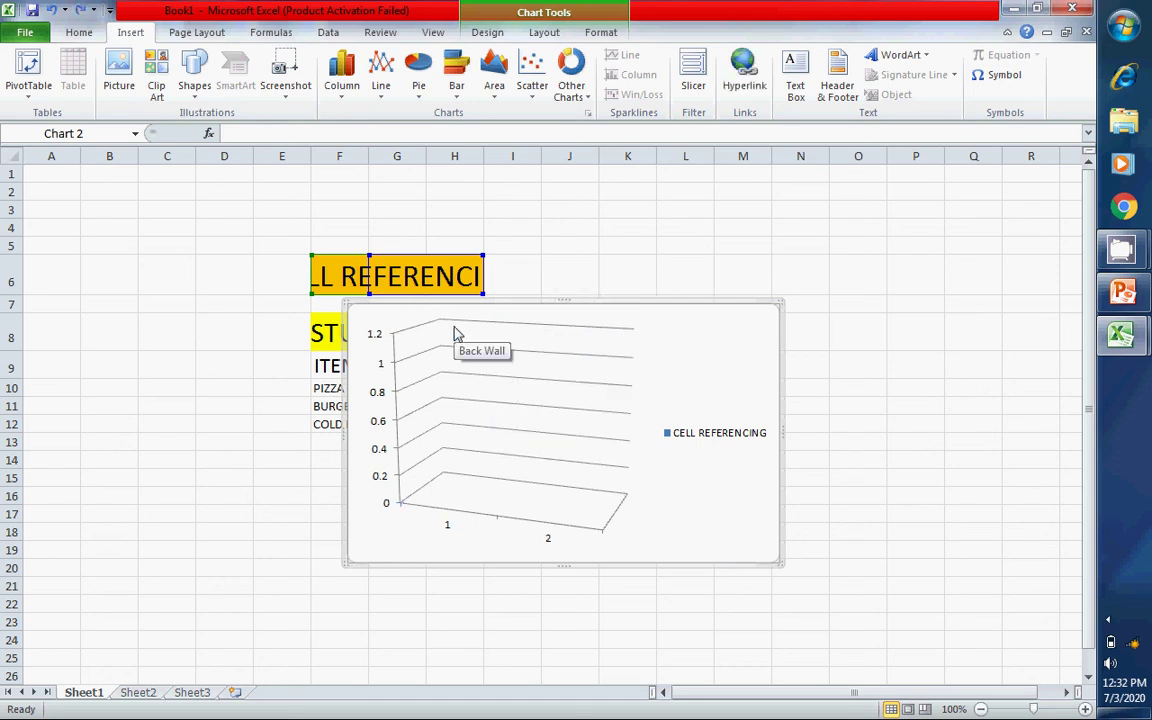
# Step: Undo the recent chart type and layout changes, and move the chart clear of the canteen table to about cell K14
pyautogui.hotkey('ctrl', 'z')
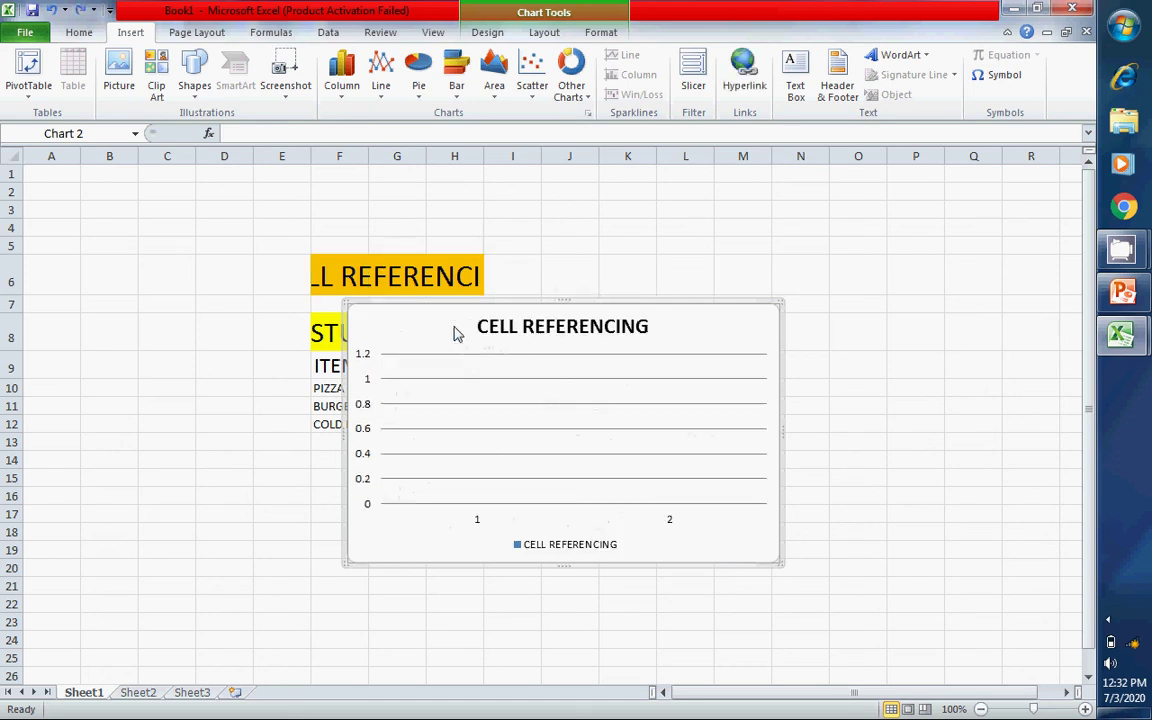
pyautogui.moveTo(465, 329); pyautogui.dragTo(708, 472)
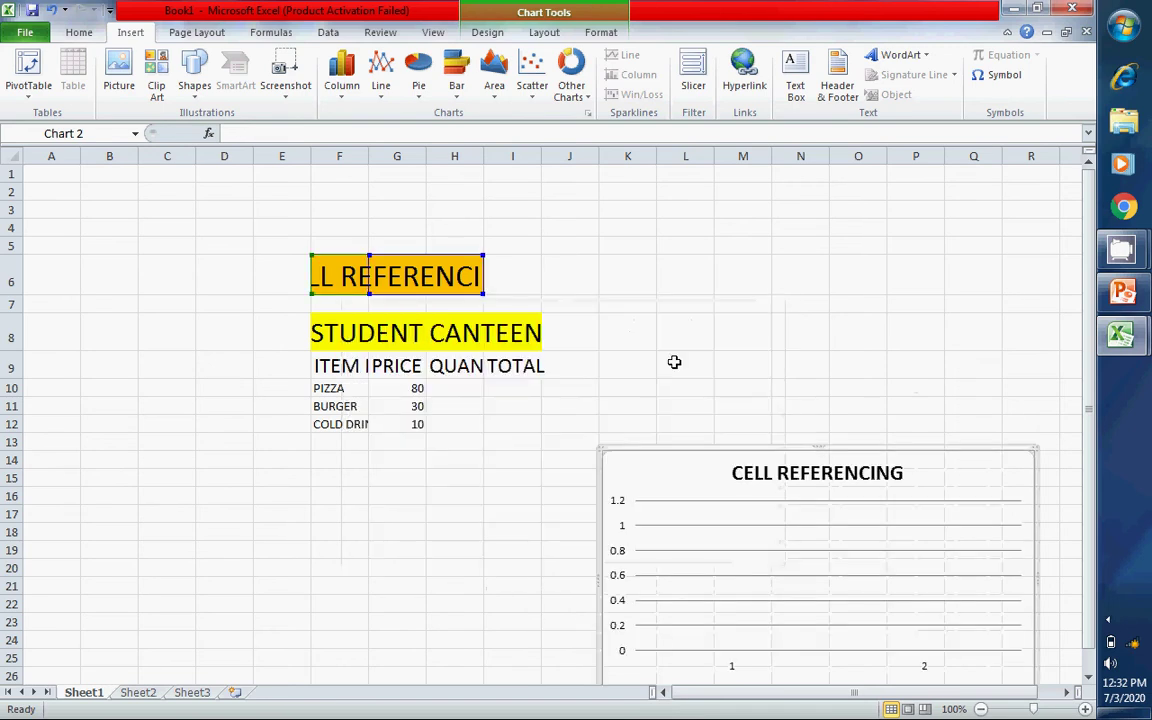
# Step: Try to insert a stacked cone chart from the empty cell L5, and delete the blank chart
pyautogui.click(697, 244)
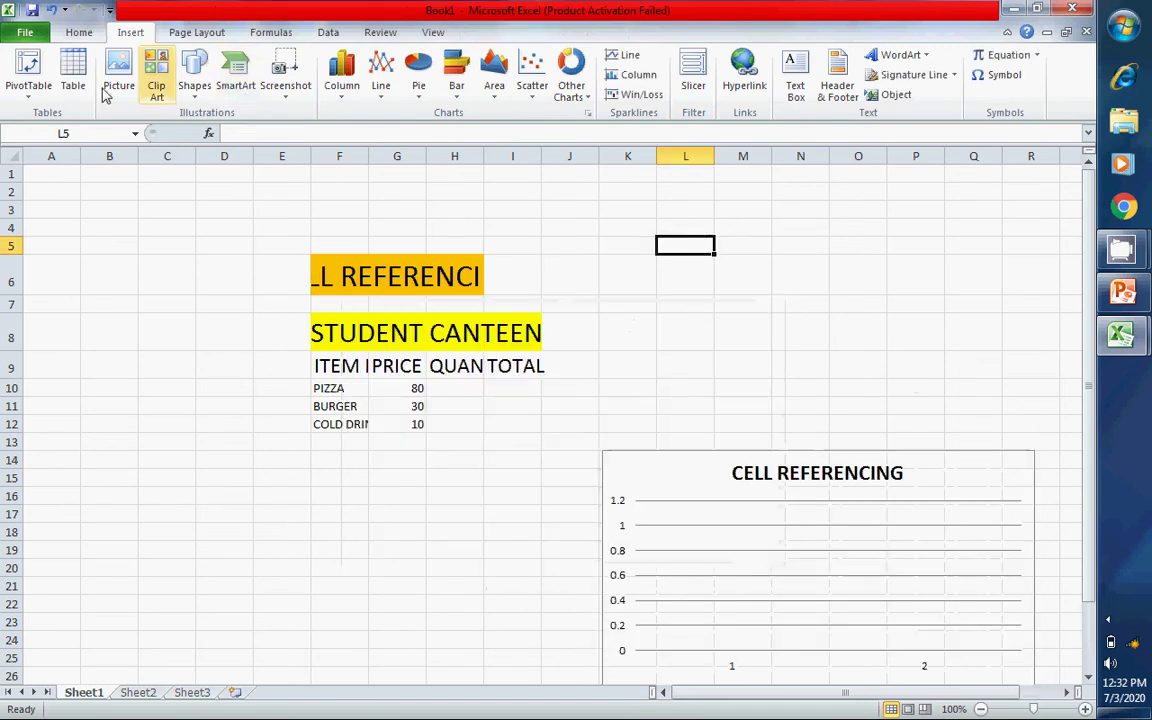
pyautogui.click(346, 90)
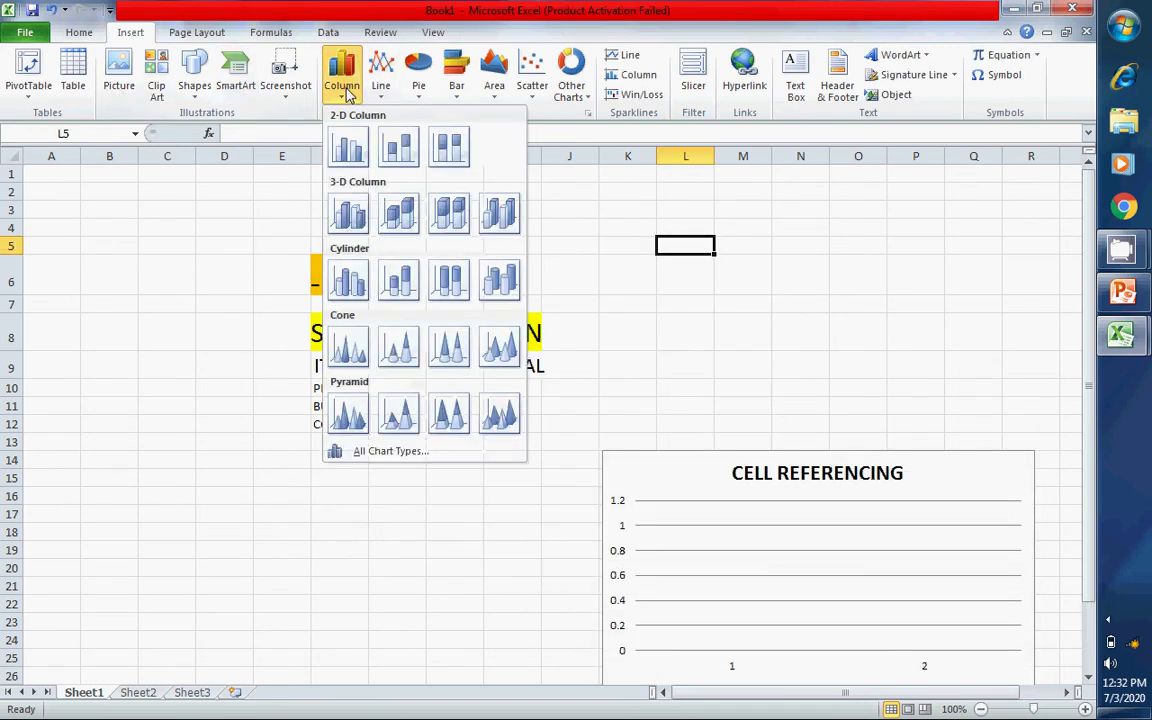
pyautogui.click(398, 346)
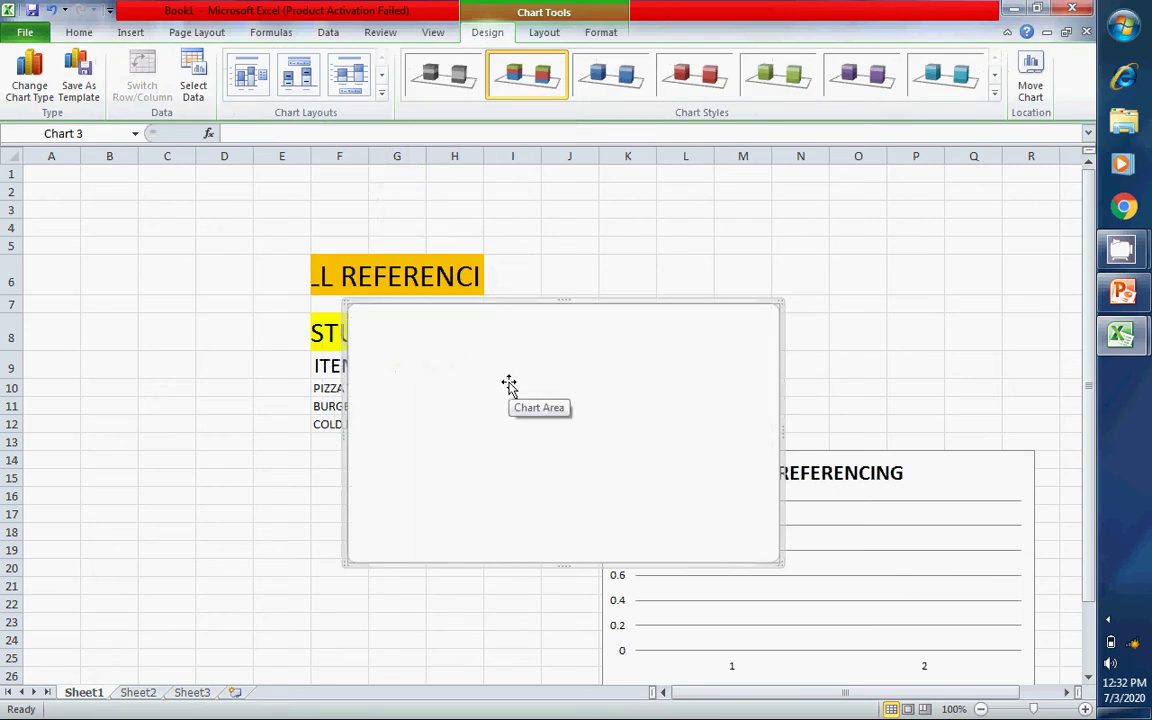
pyautogui.press('Delete')
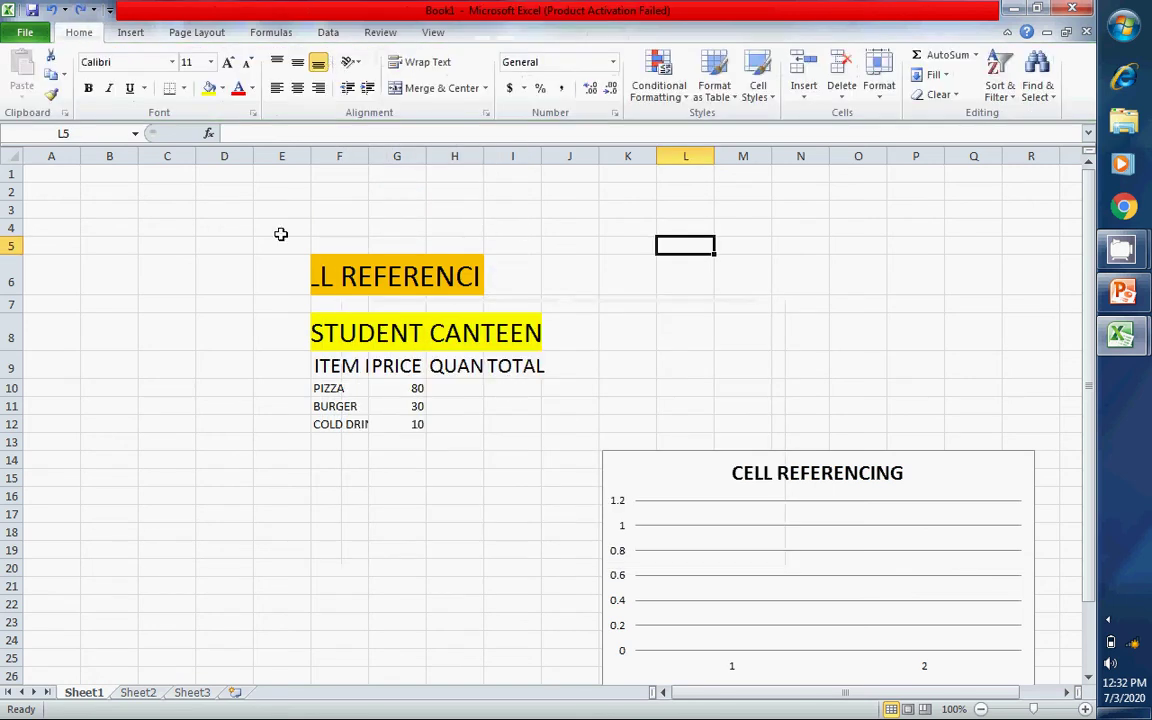
# Step: Insert a stacked cone chart on the empty Sheet2
pyautogui.moveTo(298, 243); pyautogui.dragTo(508, 422)
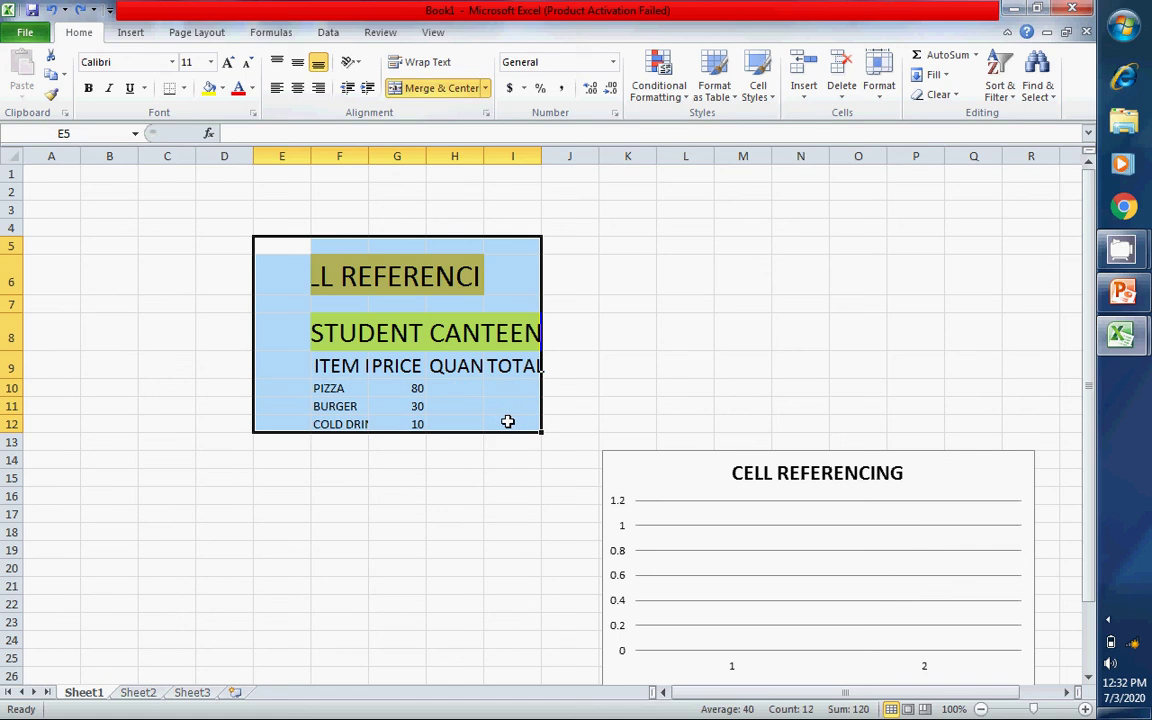
pyautogui.click(138, 692)
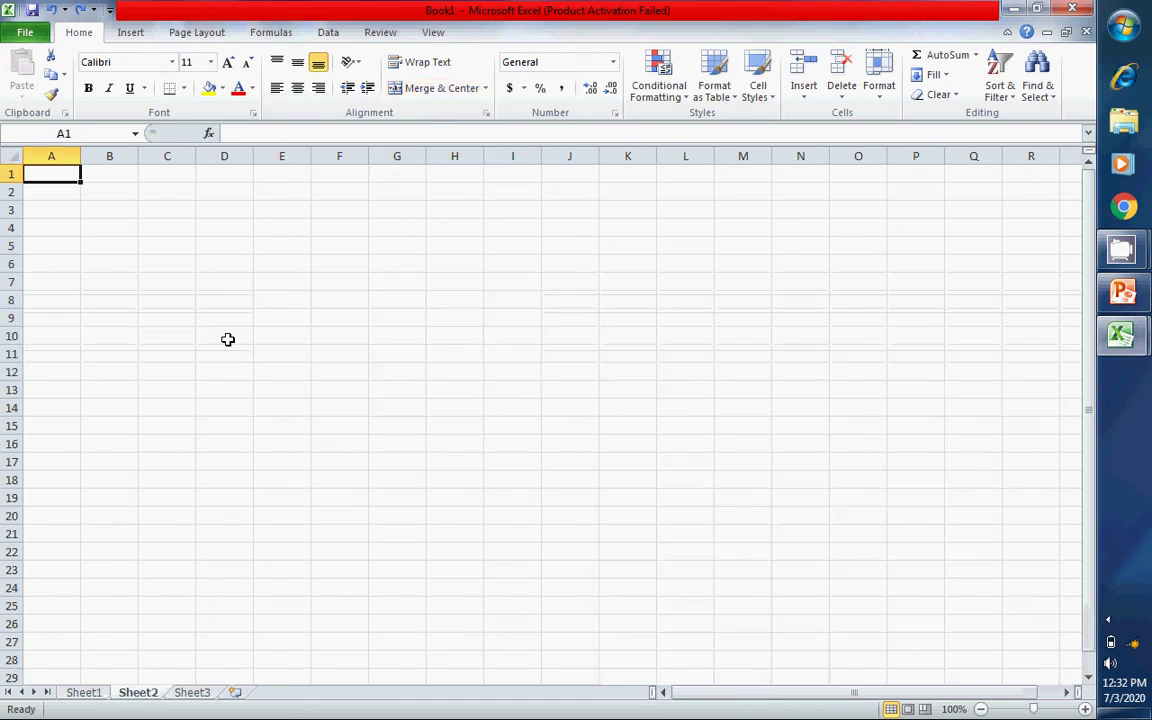
pyautogui.click(133, 33)
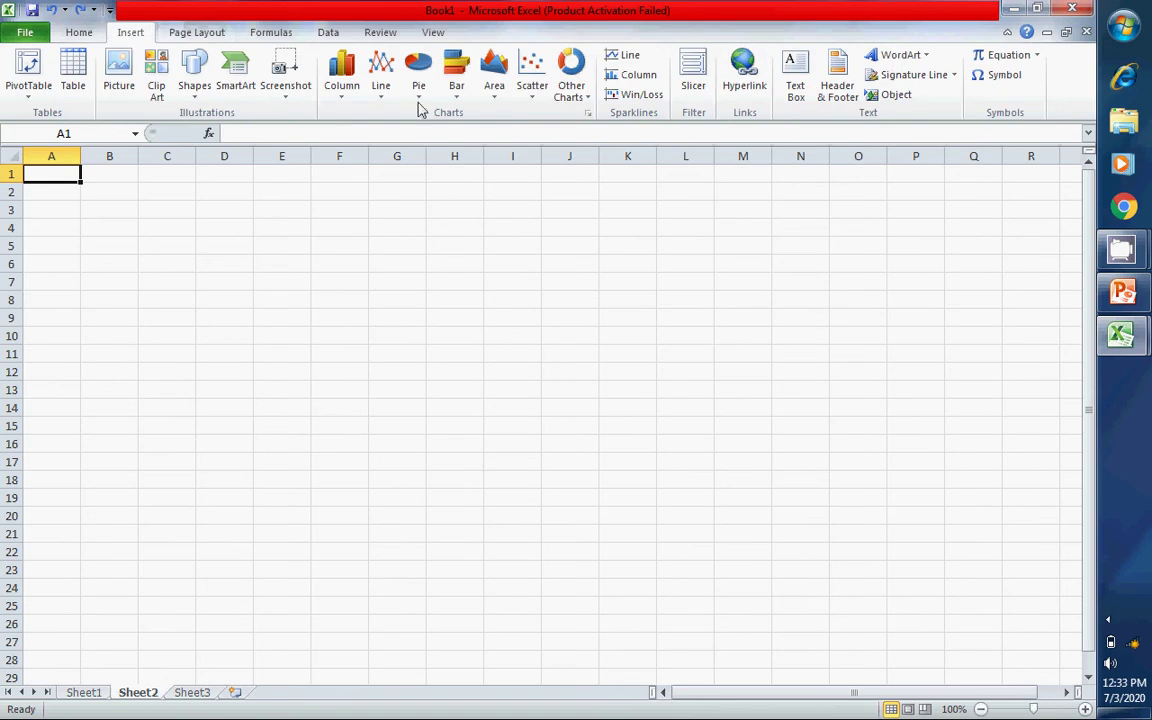
pyautogui.click(341, 100)
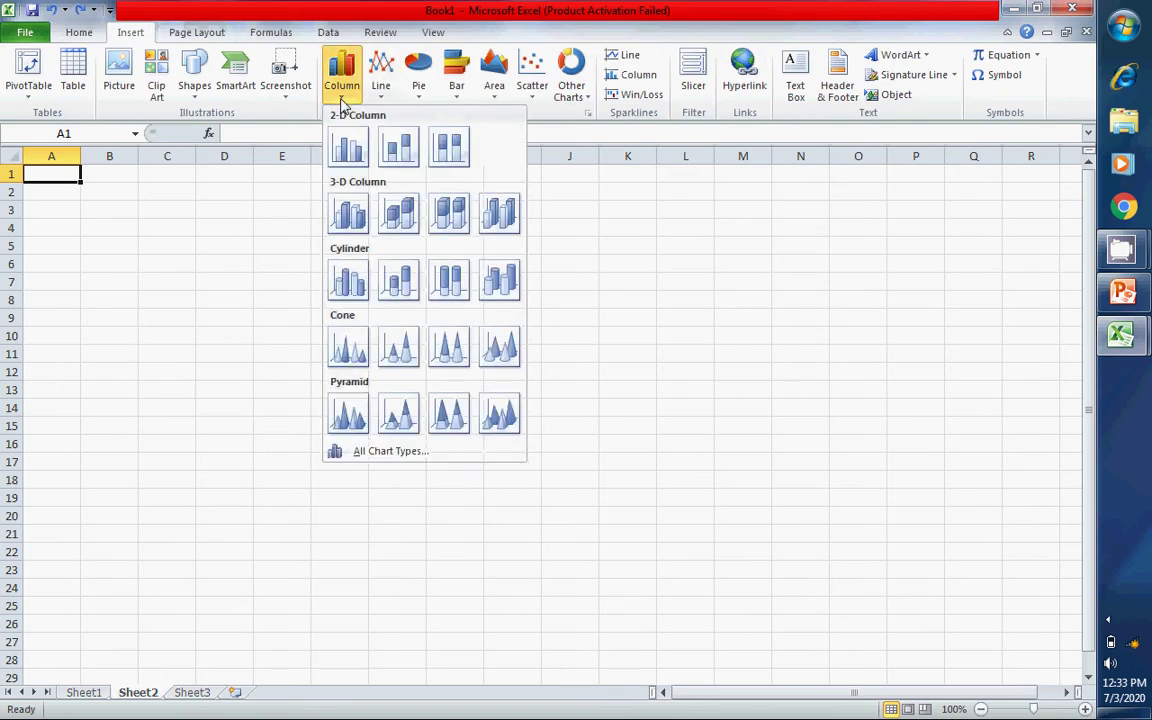
pyautogui.click(399, 347)
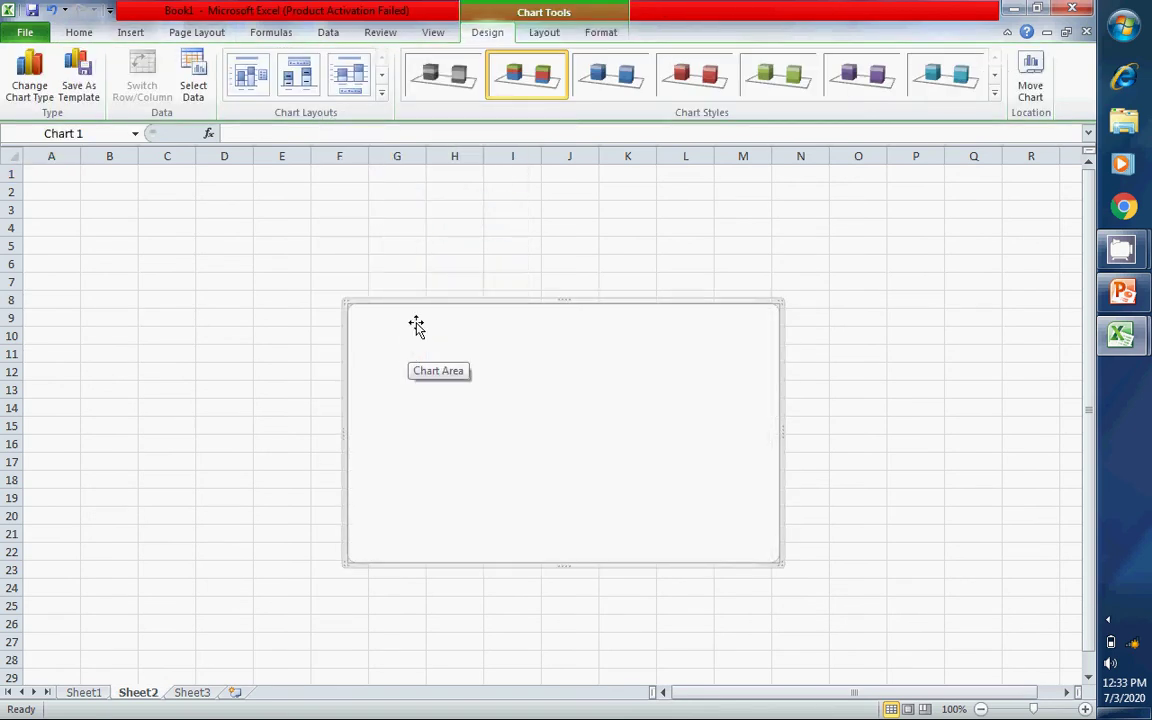
pyautogui.rightClick(404, 321)
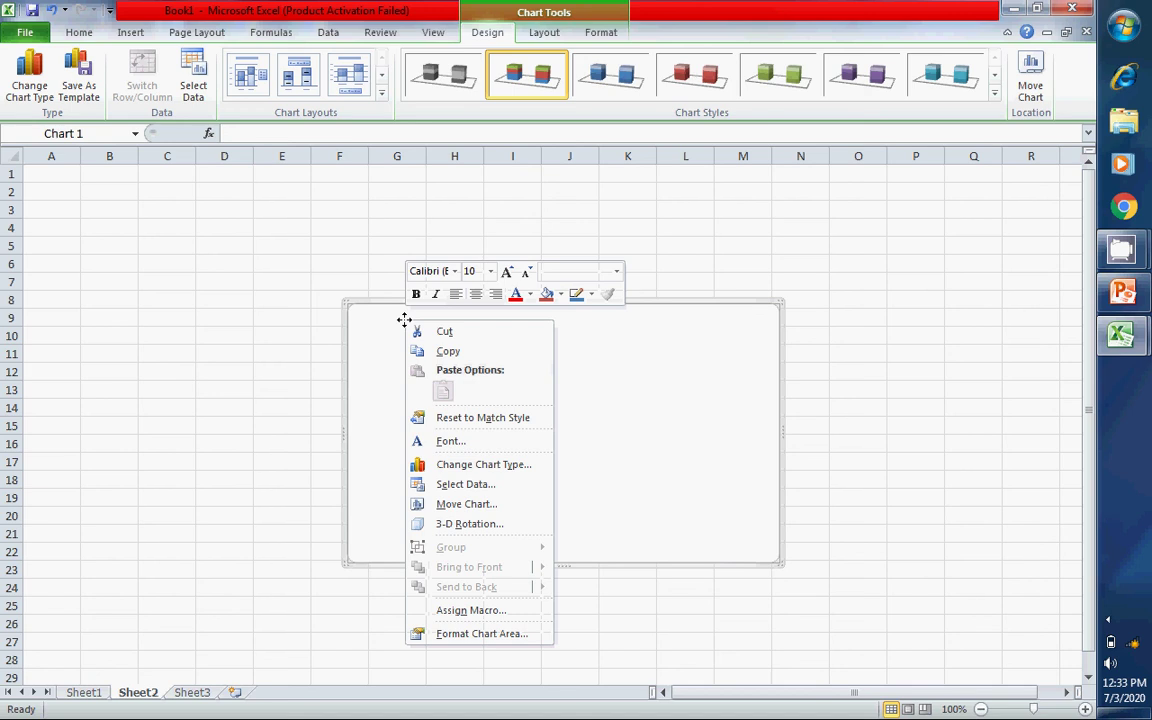
pyautogui.click(88, 701)
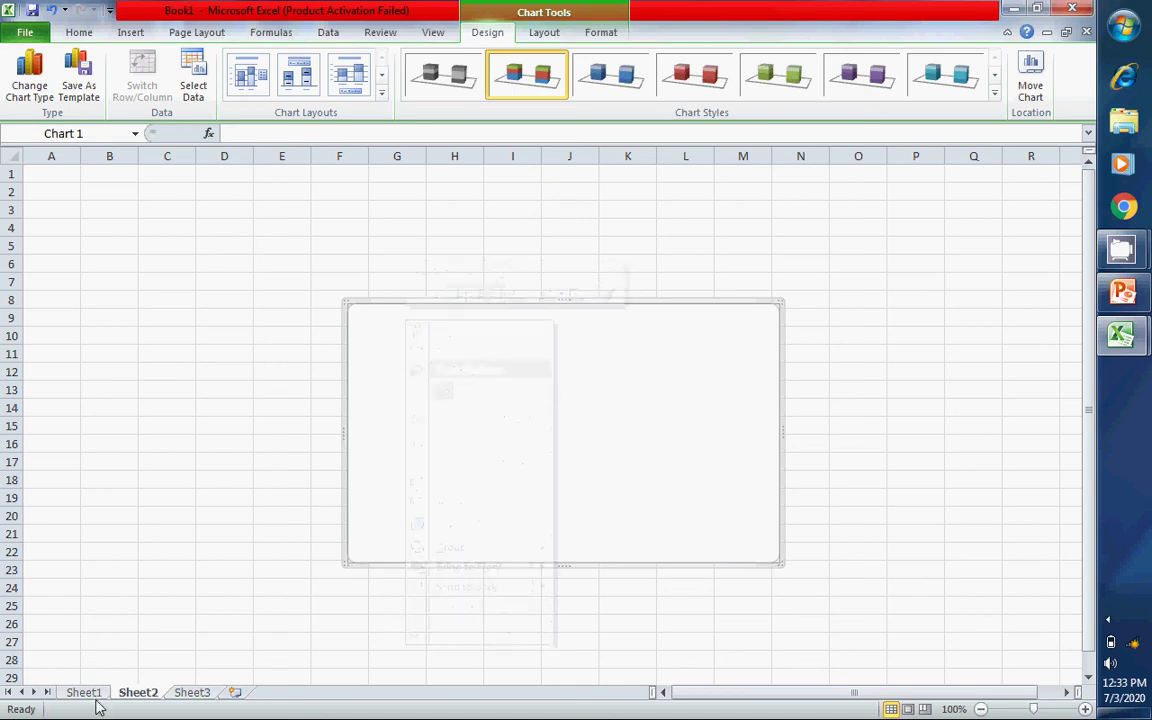
# Step: Return to Sheet1 and insert a stacked cone chart from the canteen table range E6:I14
pyautogui.click(95, 696)
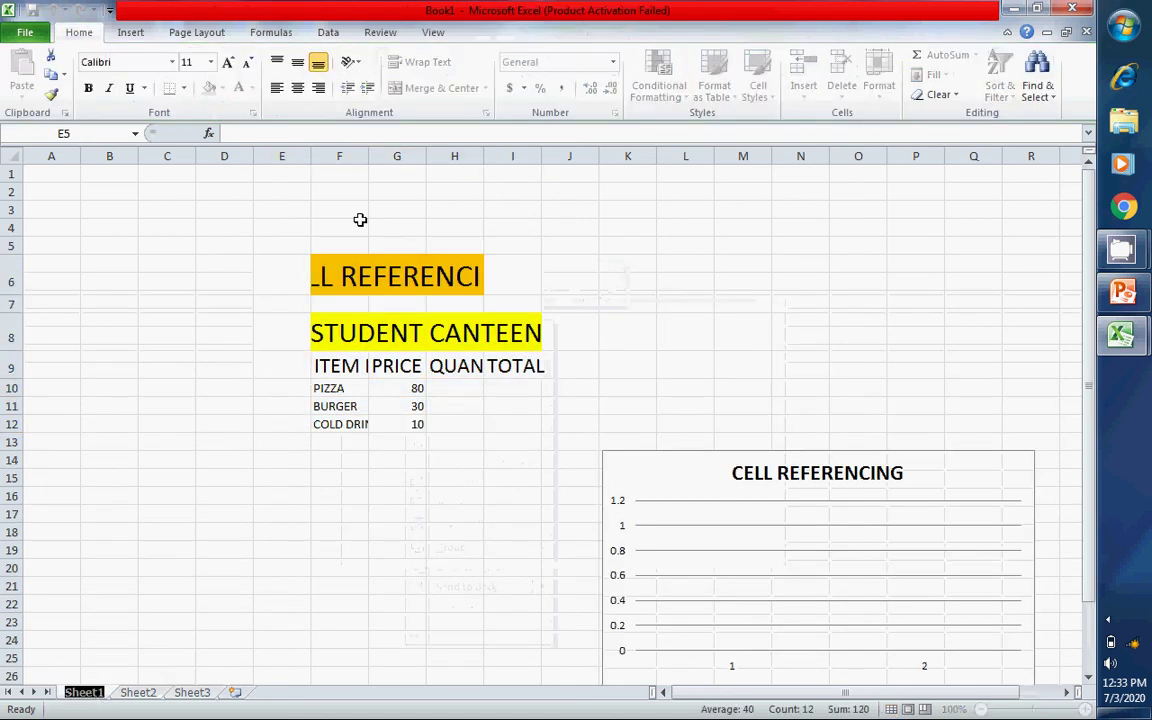
pyautogui.moveTo(305, 255); pyautogui.dragTo(496, 429)
pyautogui.click(292, 530)
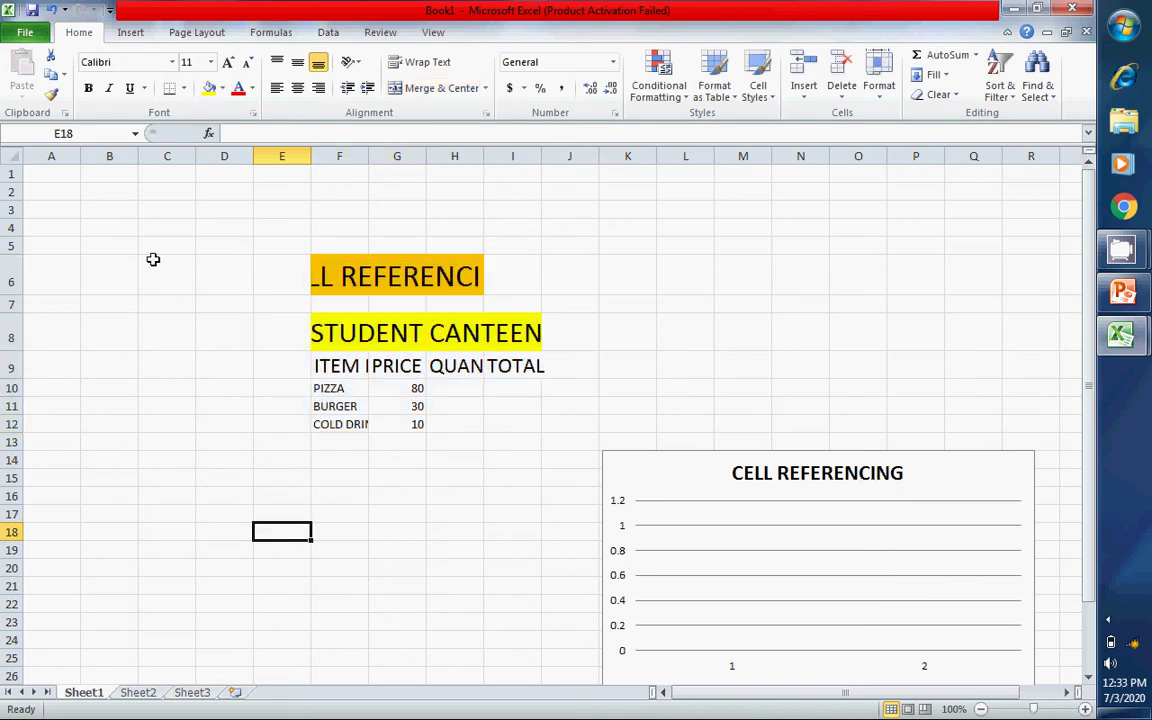
pyautogui.moveTo(283, 257); pyautogui.dragTo(505, 462)
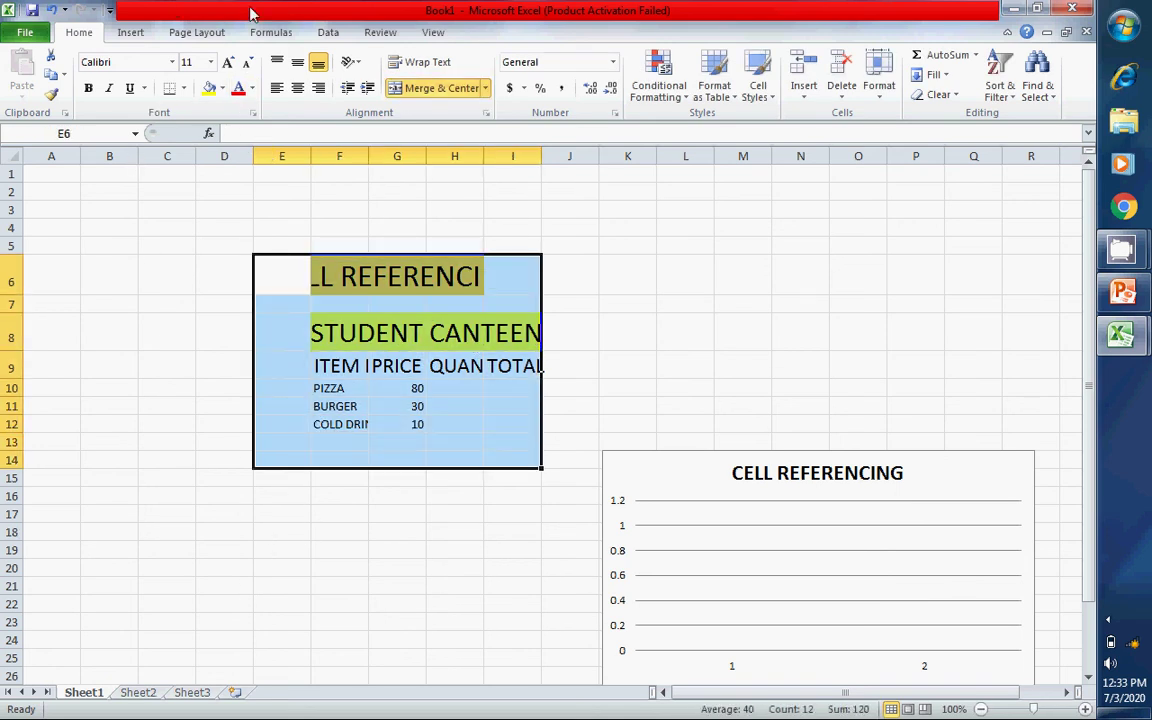
pyautogui.click(128, 33)
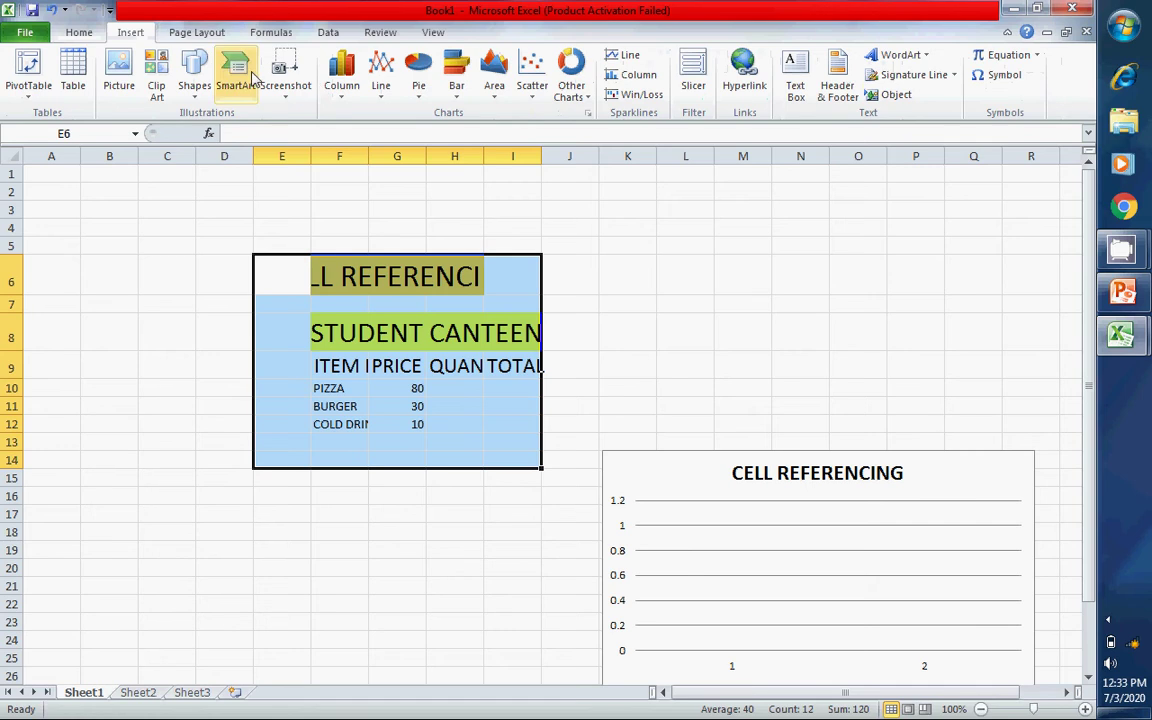
pyautogui.click(336, 90)
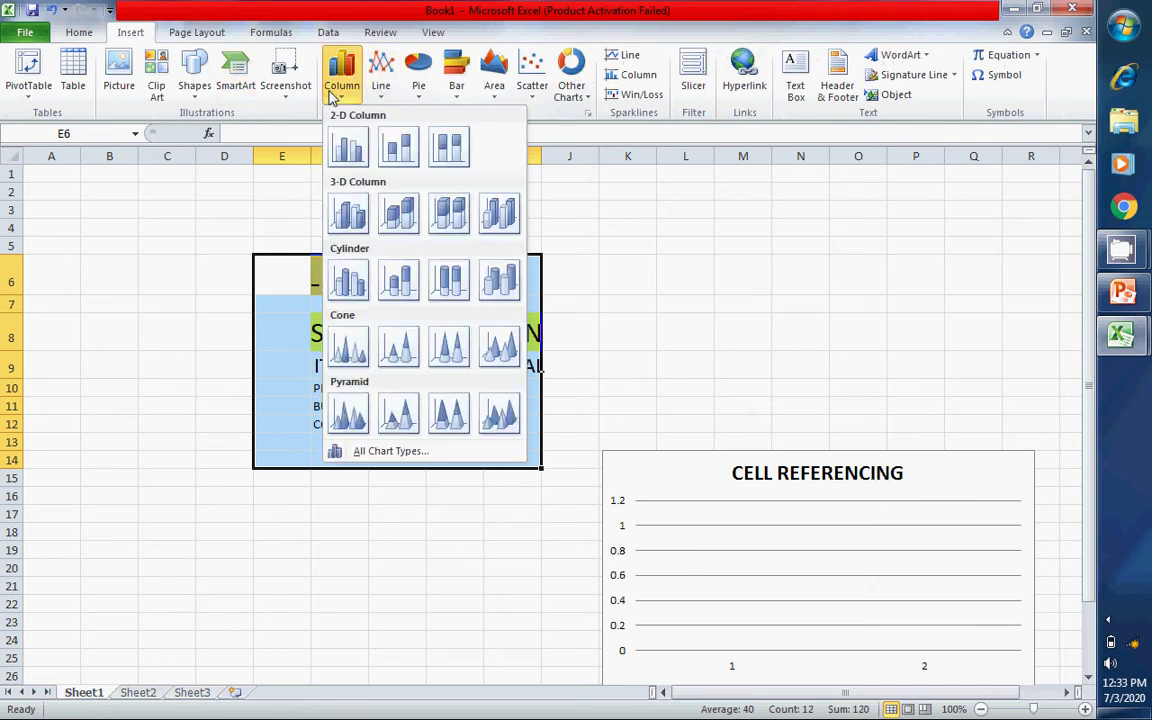
pyautogui.click(410, 362)
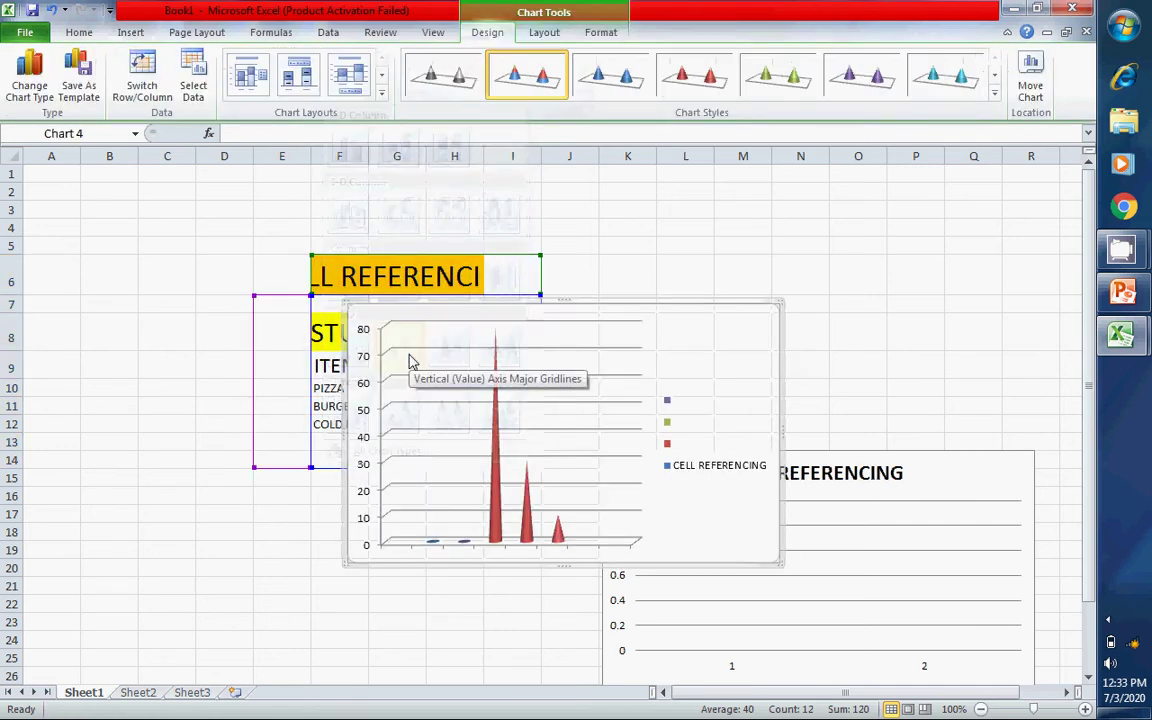
# Step: Move the new cone chart below the canteen table, with its upper-left corner at about cell A15
pyautogui.click(508, 357)
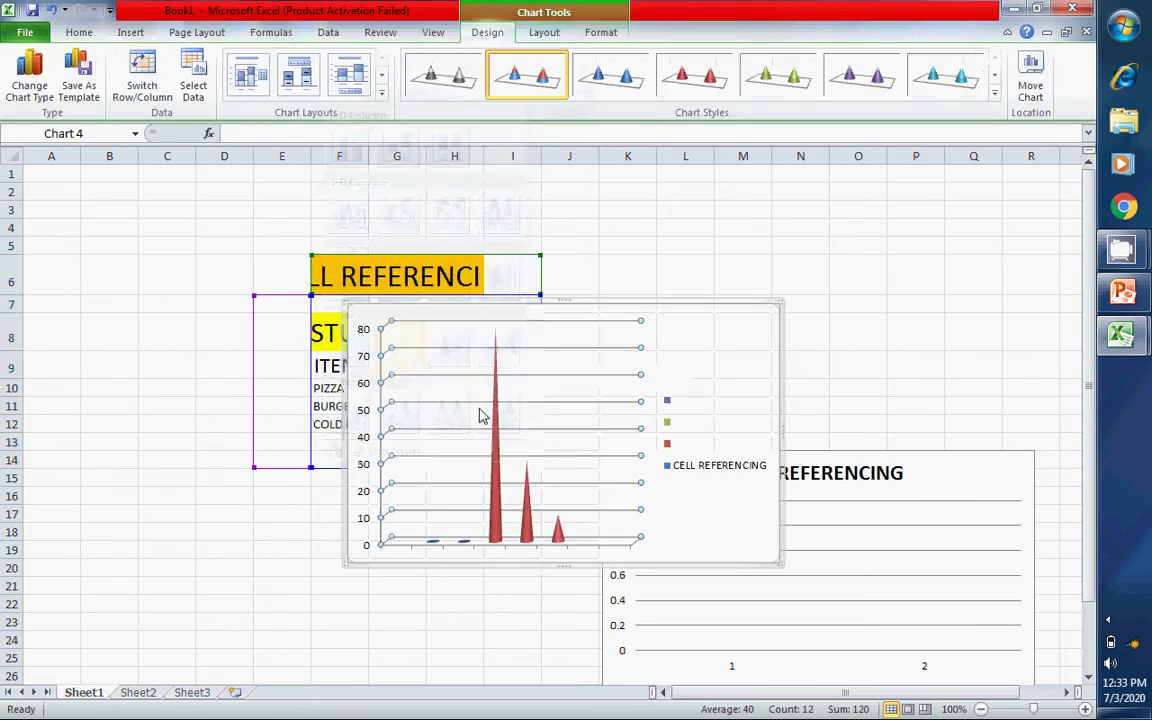
pyautogui.click(428, 317)
pyautogui.moveTo(427, 314); pyautogui.dragTo(85, 481)
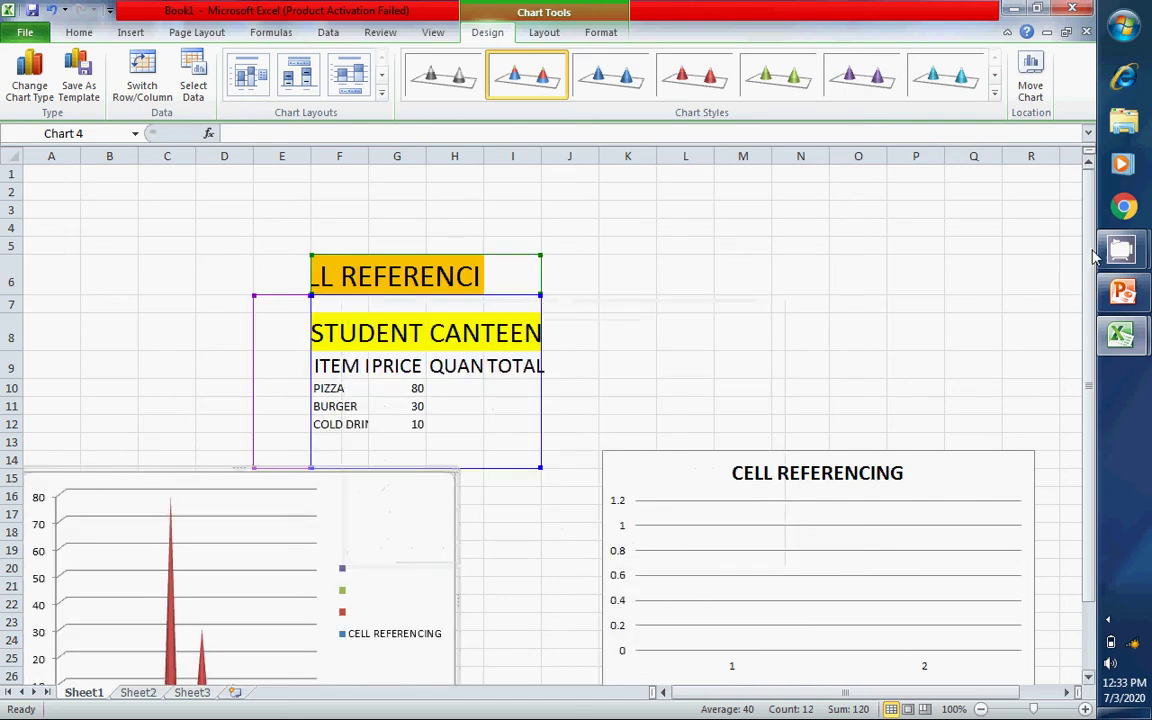
# Step: Change the type of the chart titled CELL REFERENCING to stacked cylinder
pyautogui.moveTo(1090, 252); pyautogui.dragTo(1047, 247)
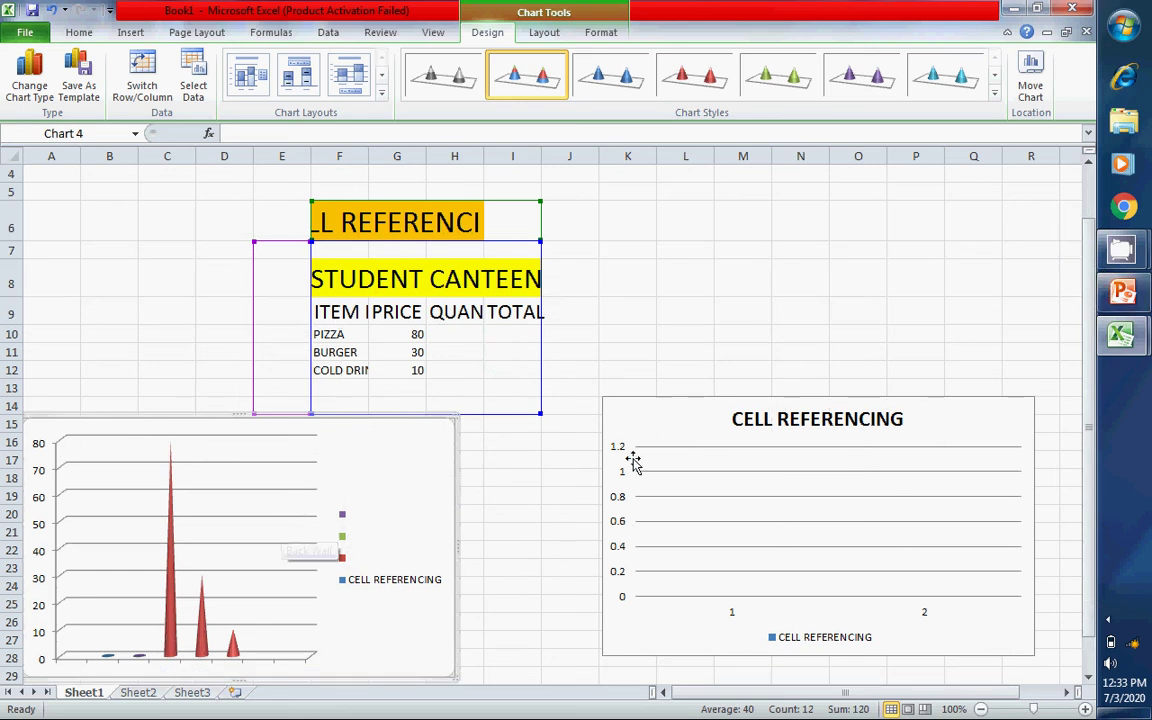
pyautogui.click(676, 448)
pyautogui.rightClick(676, 446)
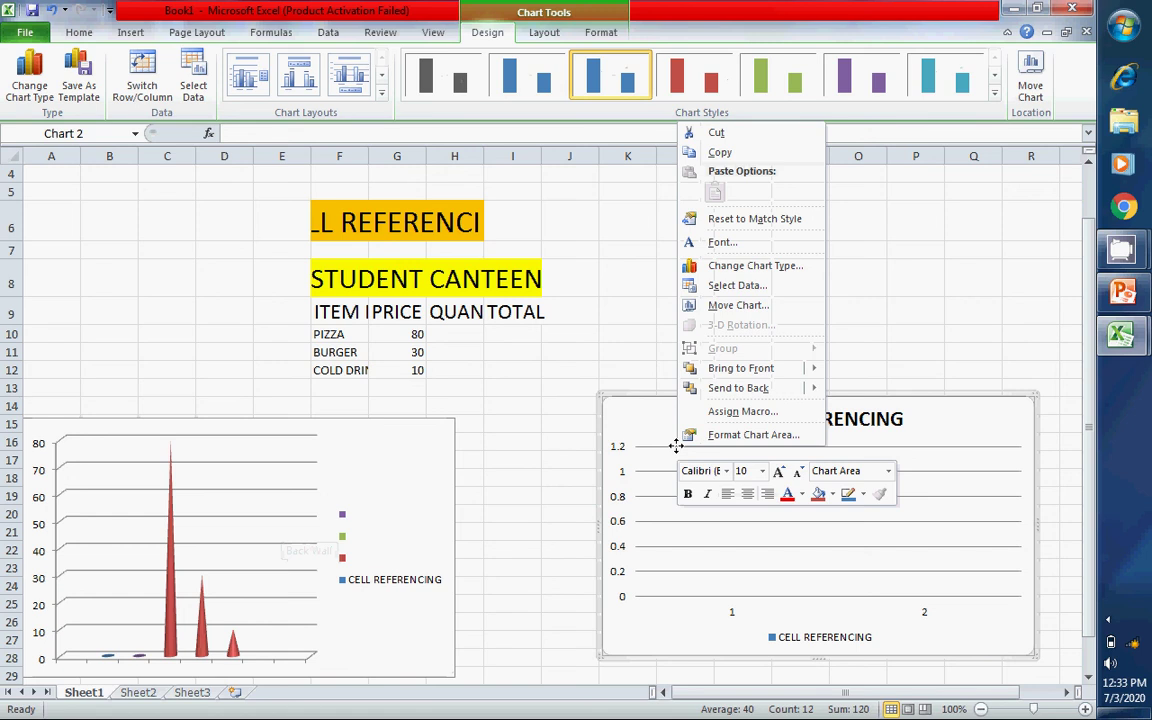
pyautogui.click(781, 266)
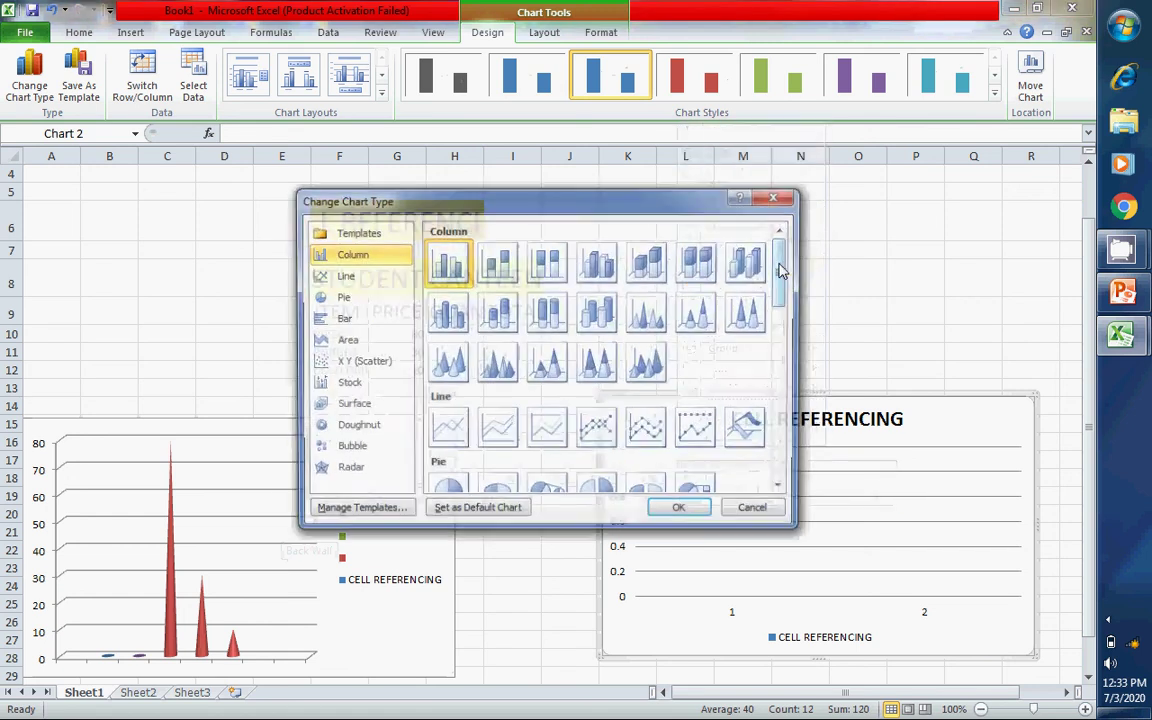
pyautogui.click(498, 312)
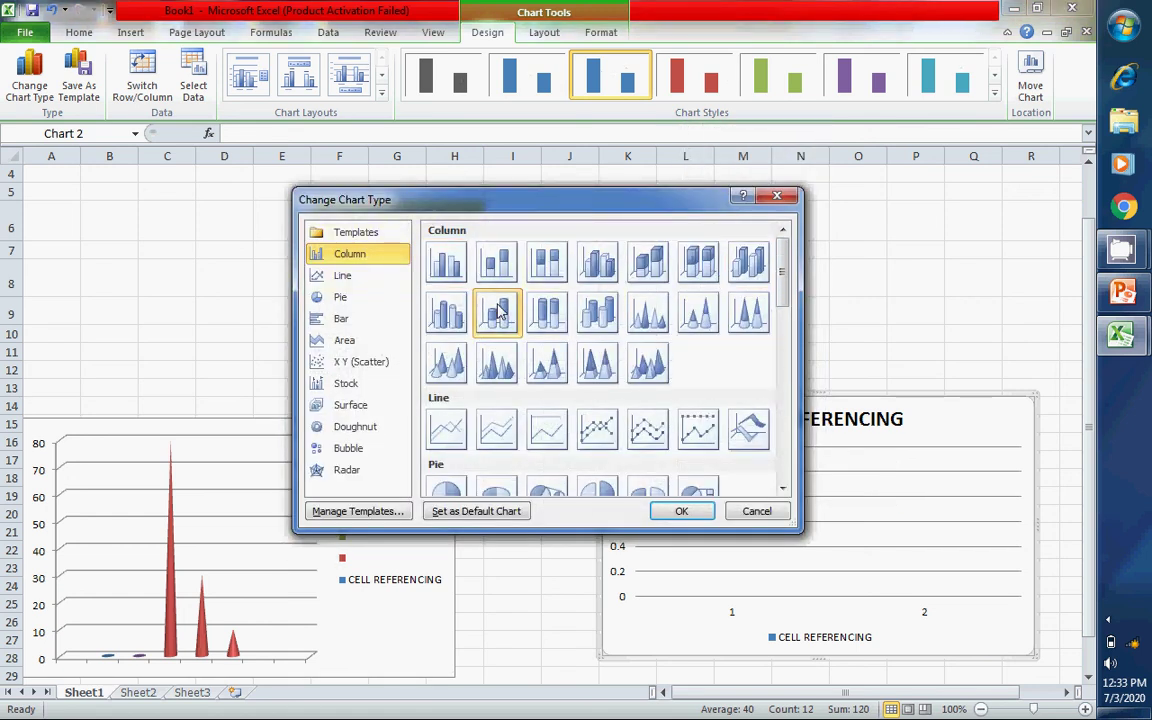
pyautogui.click(697, 510)
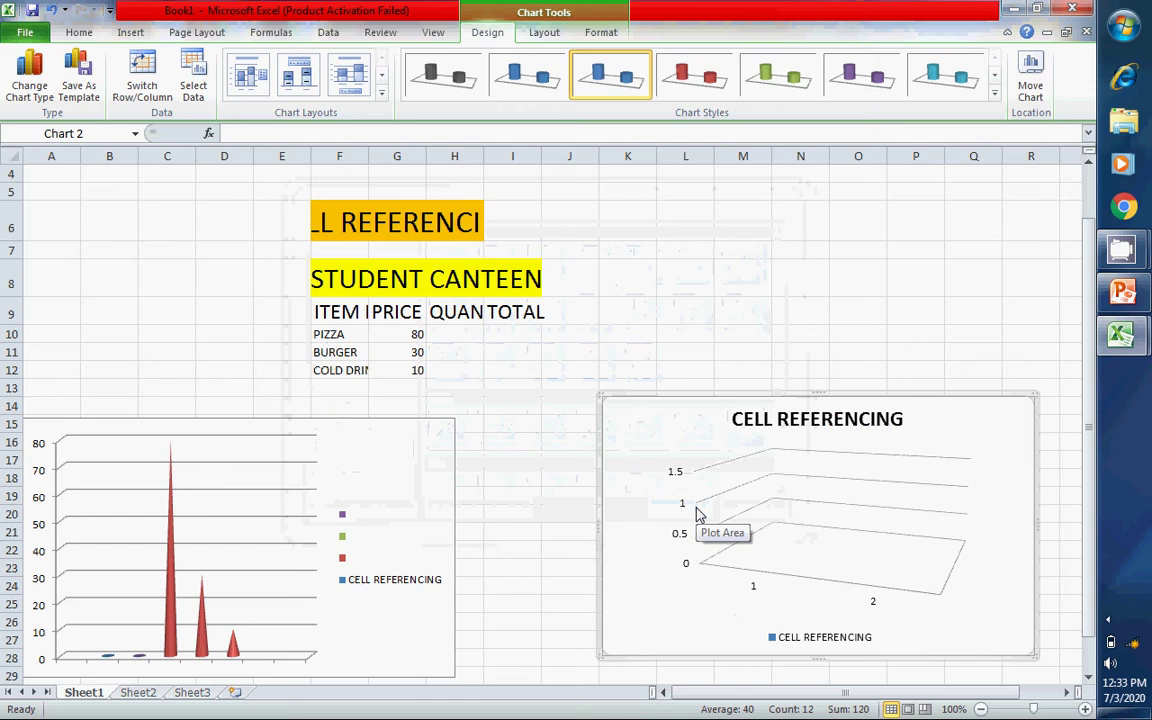
# Step: Change the type of the chart titled CELL REFERENCING to clustered pyramid
pyautogui.rightClick(684, 451)
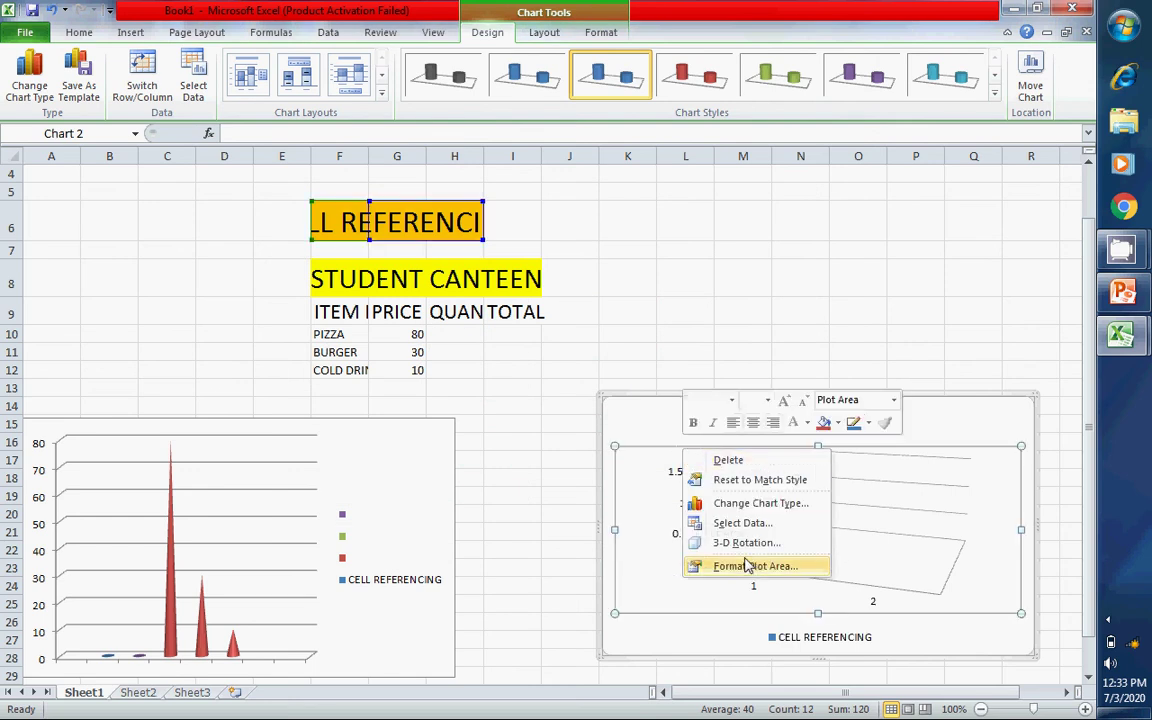
pyautogui.click(765, 503)
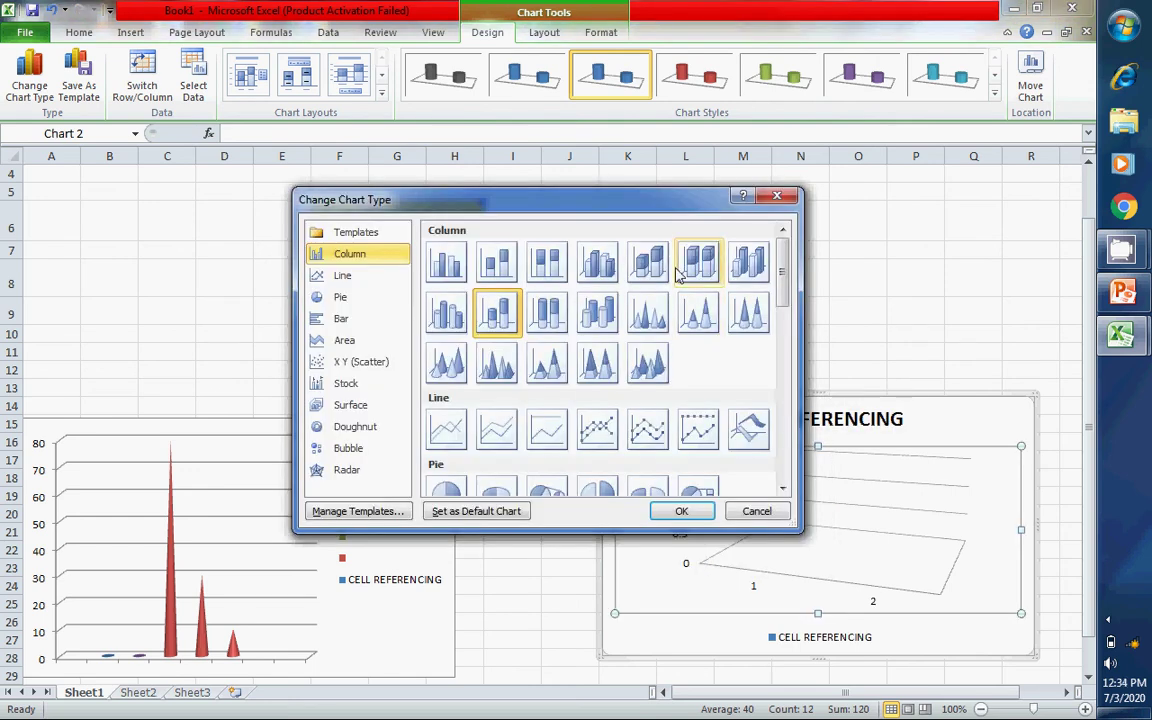
pyautogui.click(493, 372)
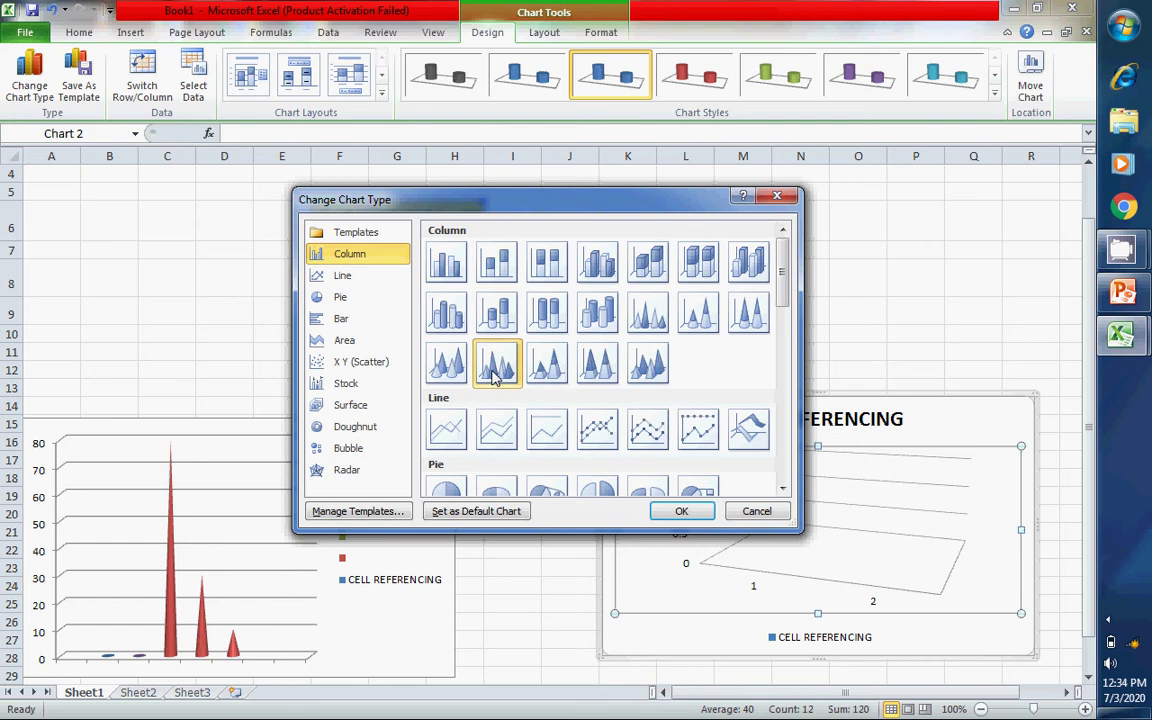
pyautogui.click(682, 512)
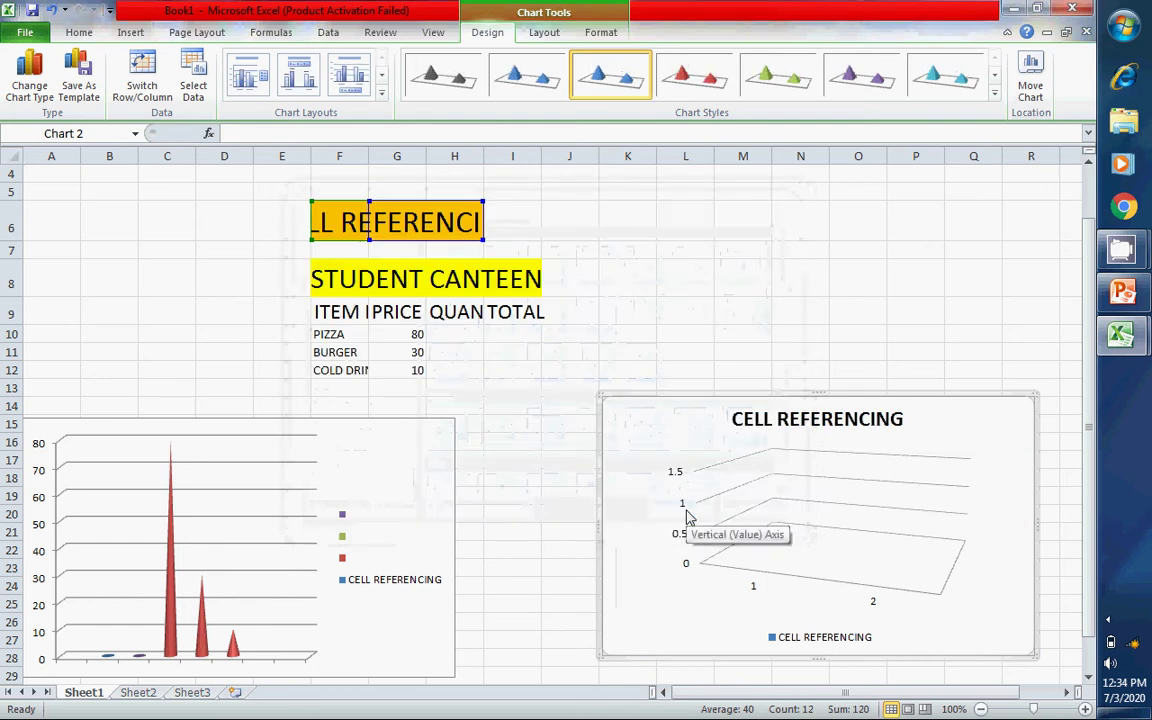
# Step: Change the type of the cone chart below the canteen table to 100% stacked column
pyautogui.rightClick(376, 472)
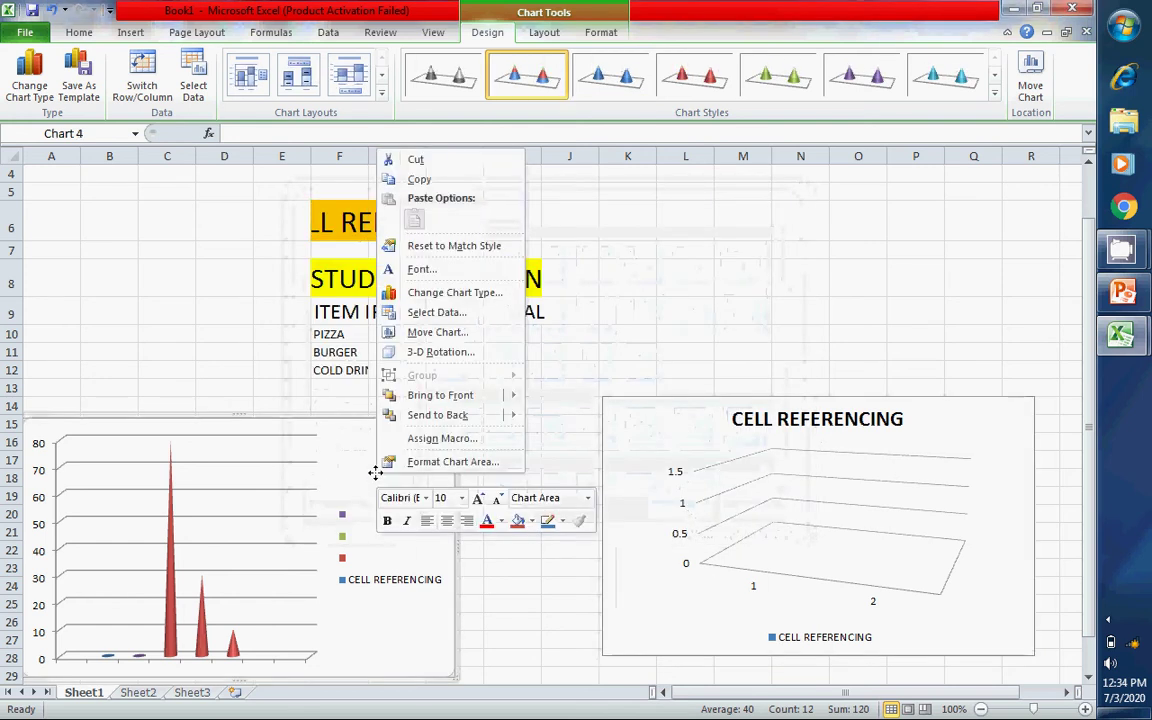
pyautogui.click(480, 293)
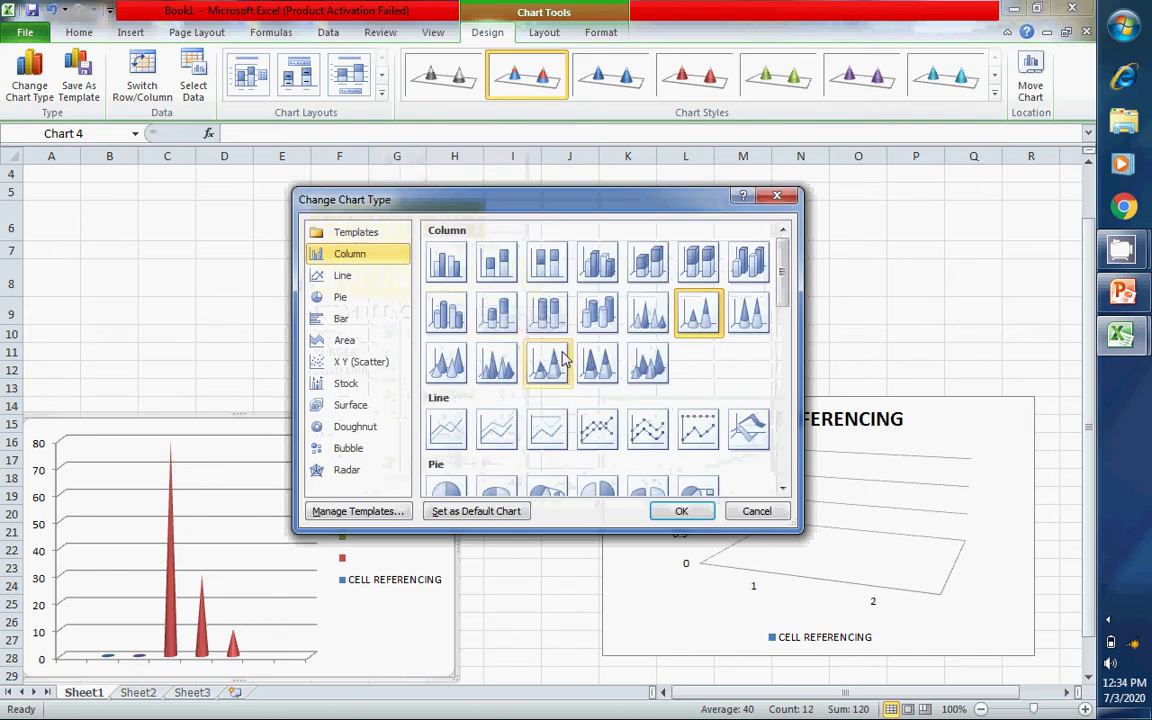
pyautogui.click(548, 264)
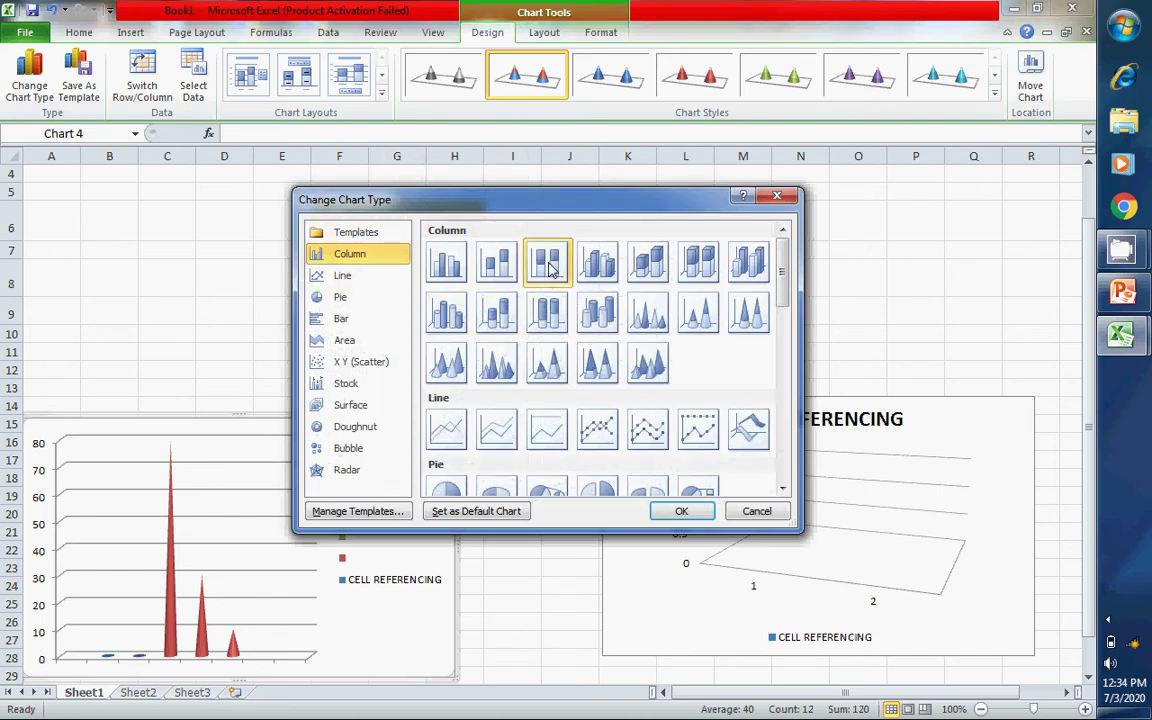
pyautogui.doubleClick(548, 264)
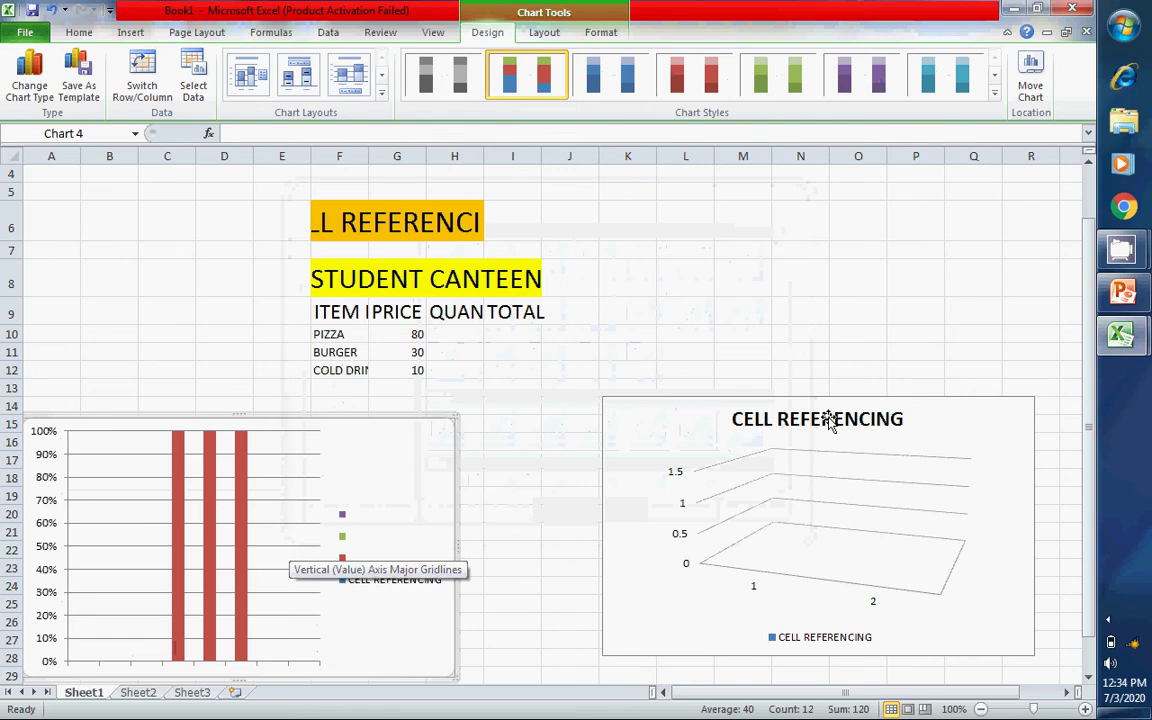
# Step: Change the type of the chart titled CELL REFERENCING to 3-D cylinder
pyautogui.click(774, 443)
pyautogui.rightClick(774, 443)
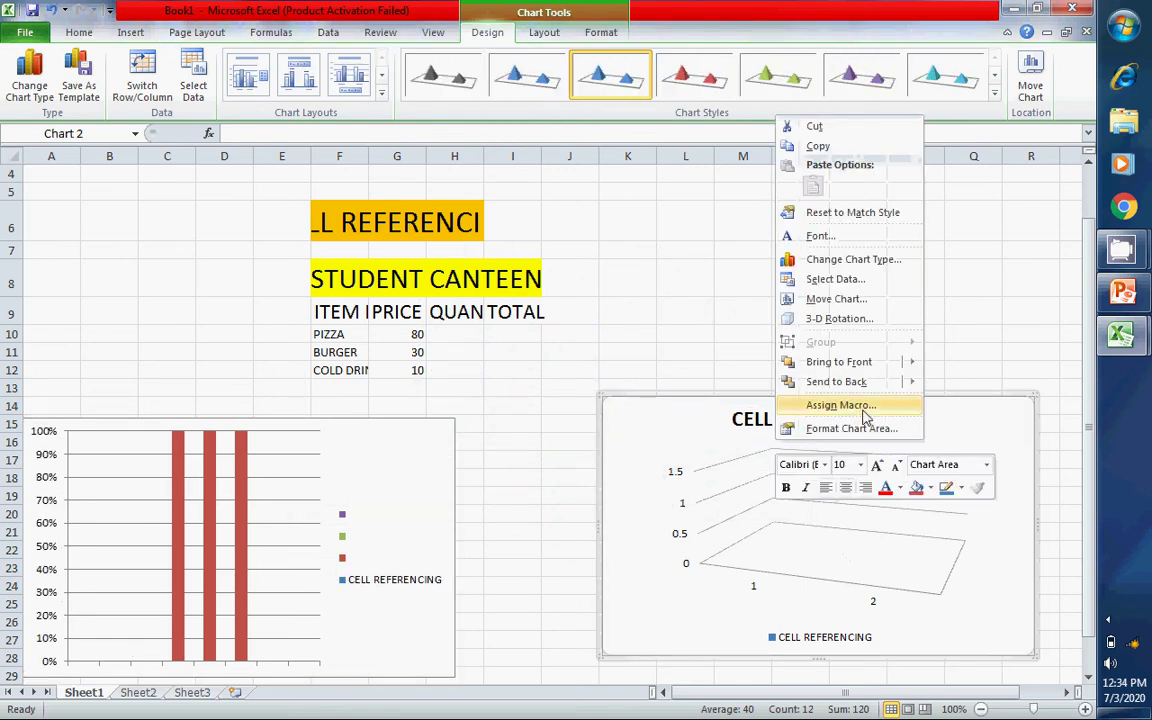
pyautogui.click(853, 260)
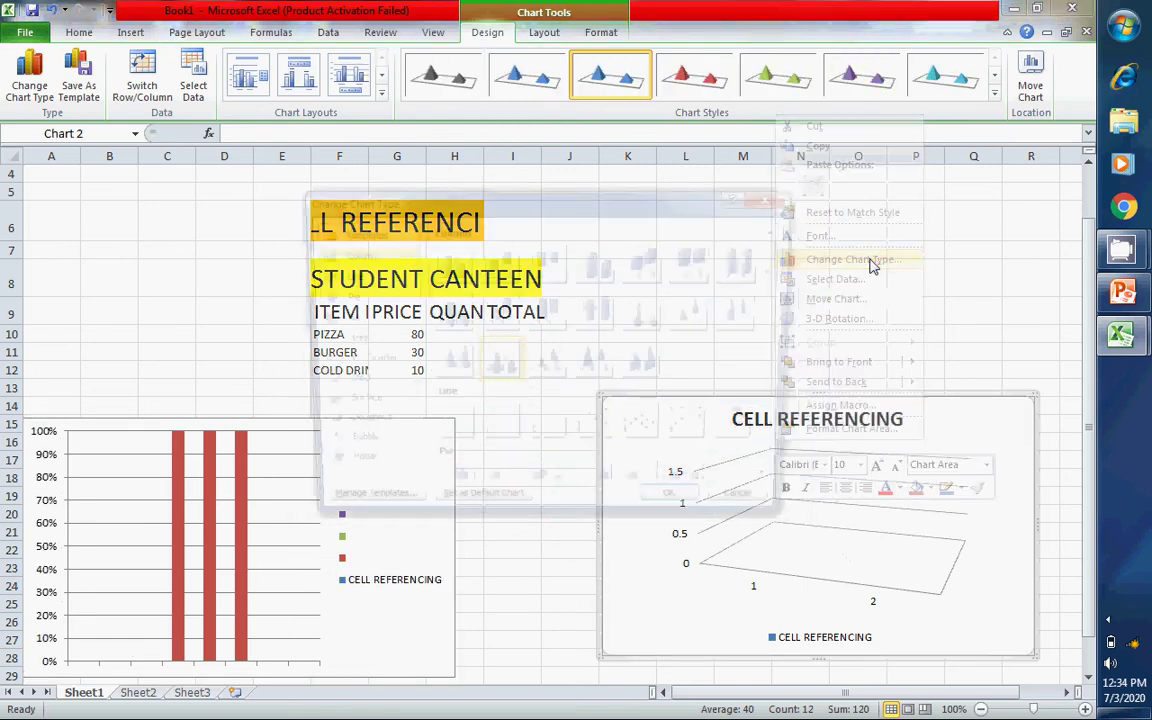
pyautogui.doubleClick(600, 312)
pyautogui.click(606, 312)
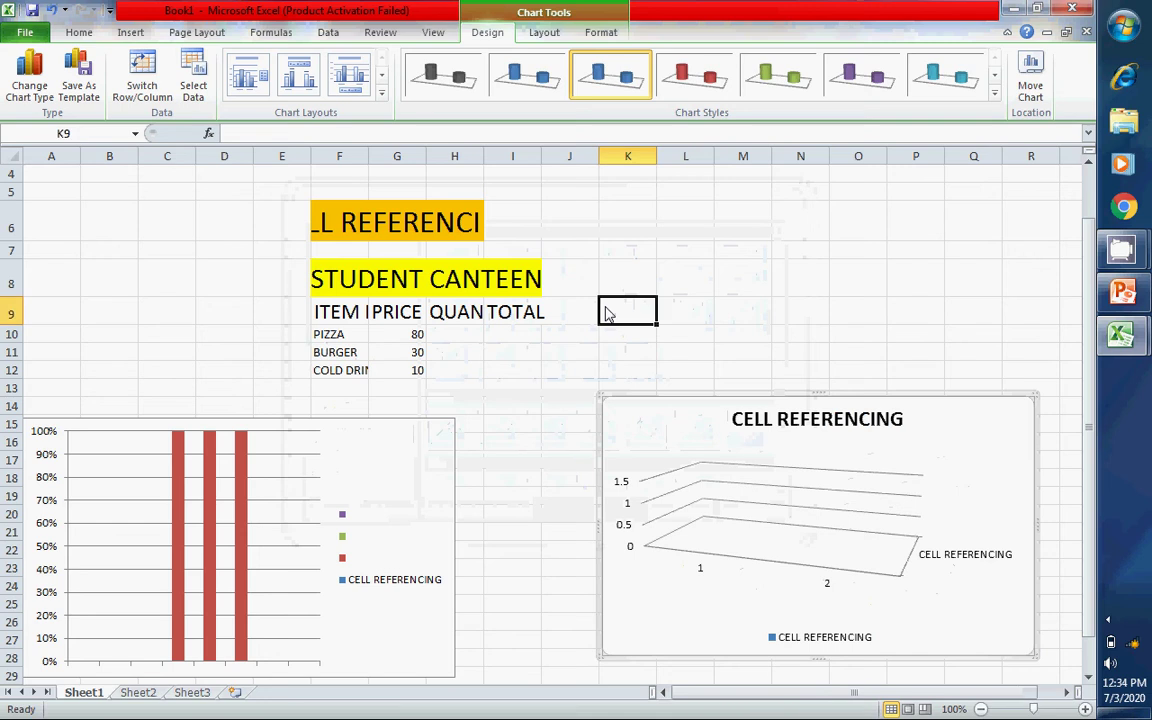
# Step: Delete the chart titled CELL REFERENCING from Sheet1
pyautogui.click(635, 443)
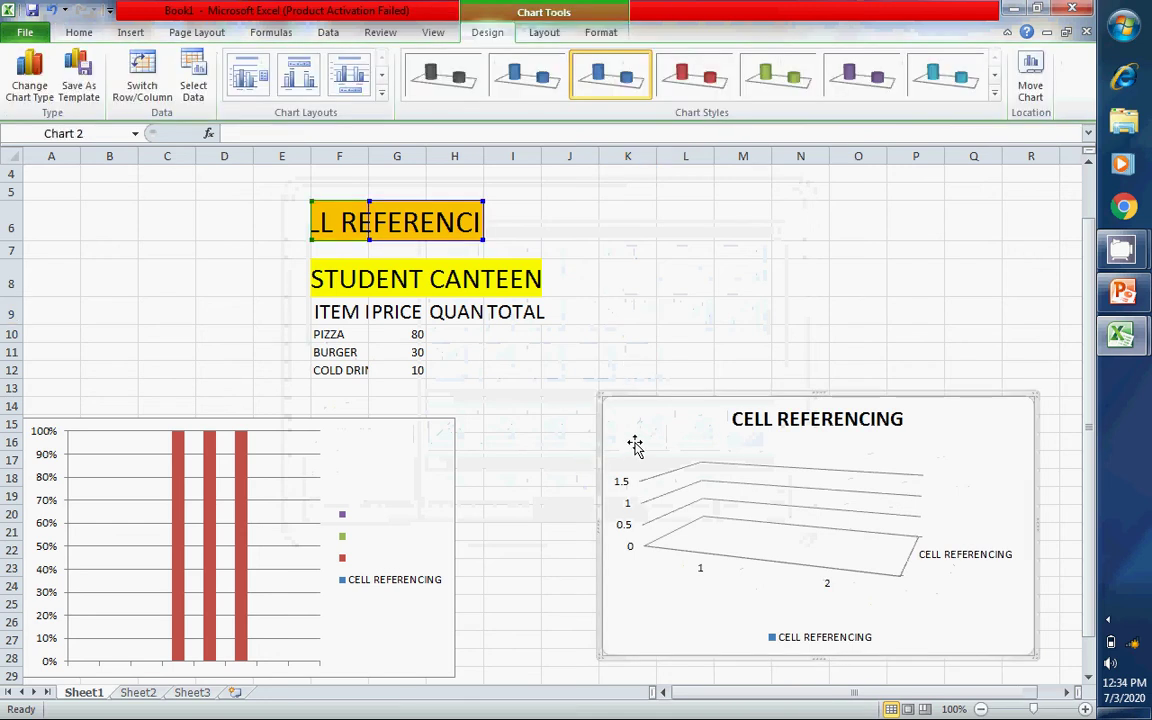
pyautogui.press('Delete')
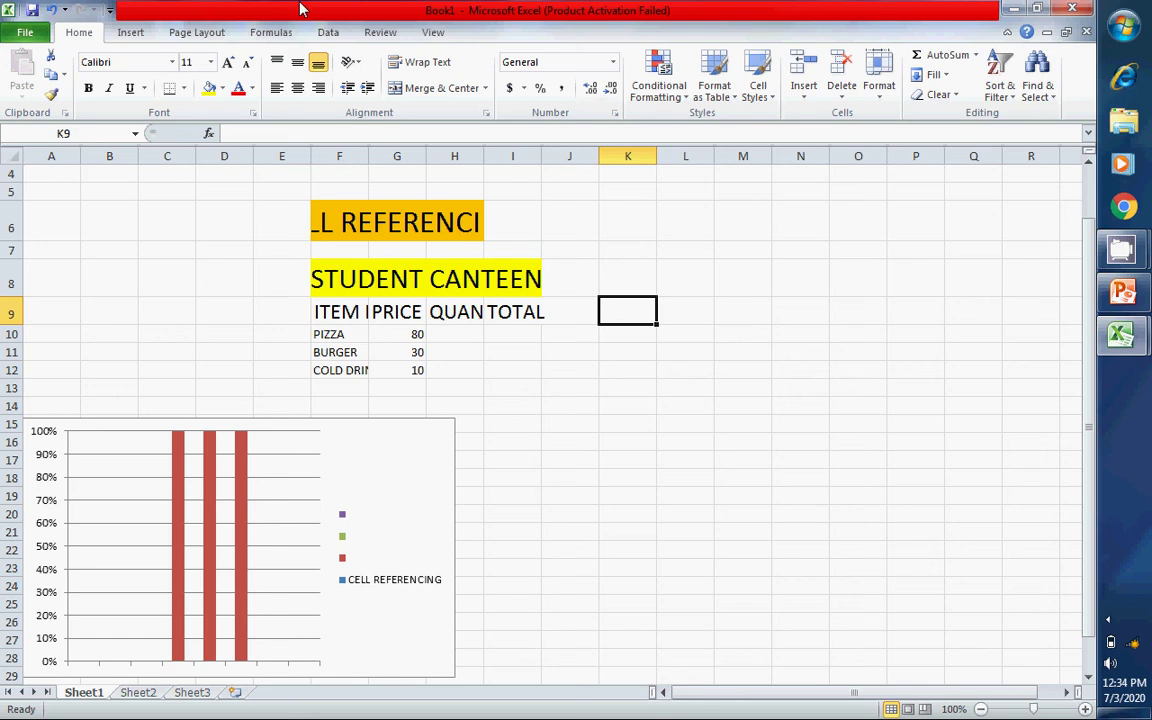
# Step: Insert a basic 2-D line chart from the canteen table range F7:I12
pyautogui.click(130, 33)
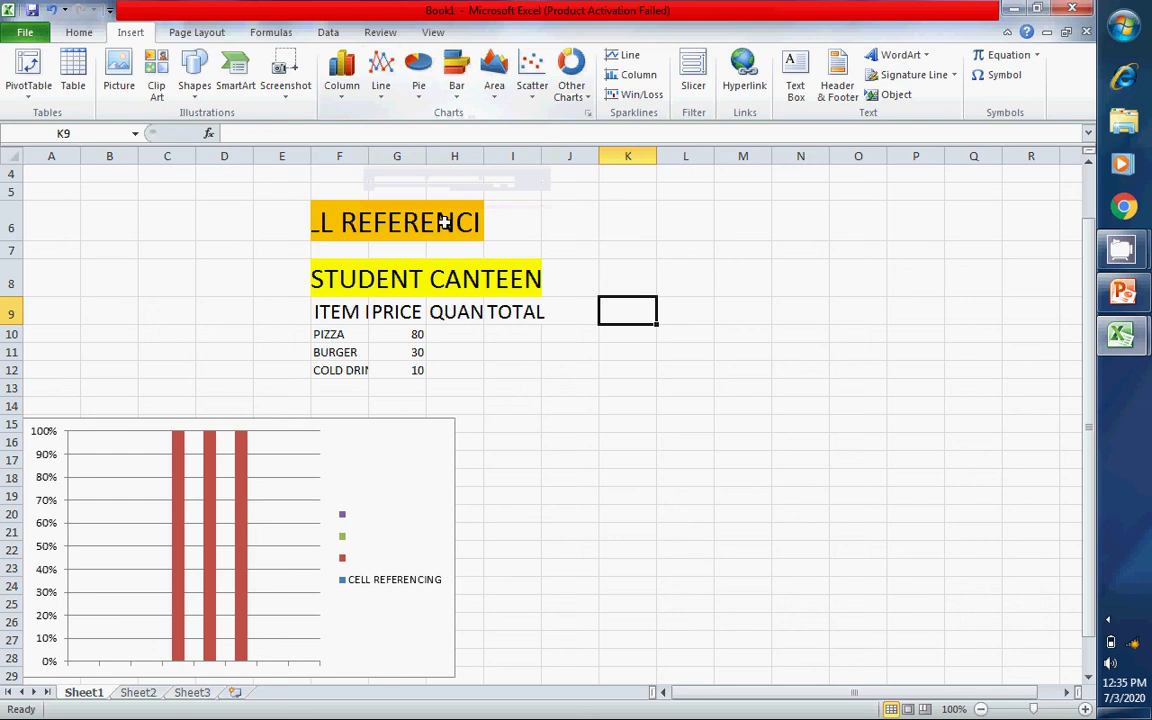
pyautogui.click(315, 252)
pyautogui.moveTo(315, 252); pyautogui.dragTo(525, 370)
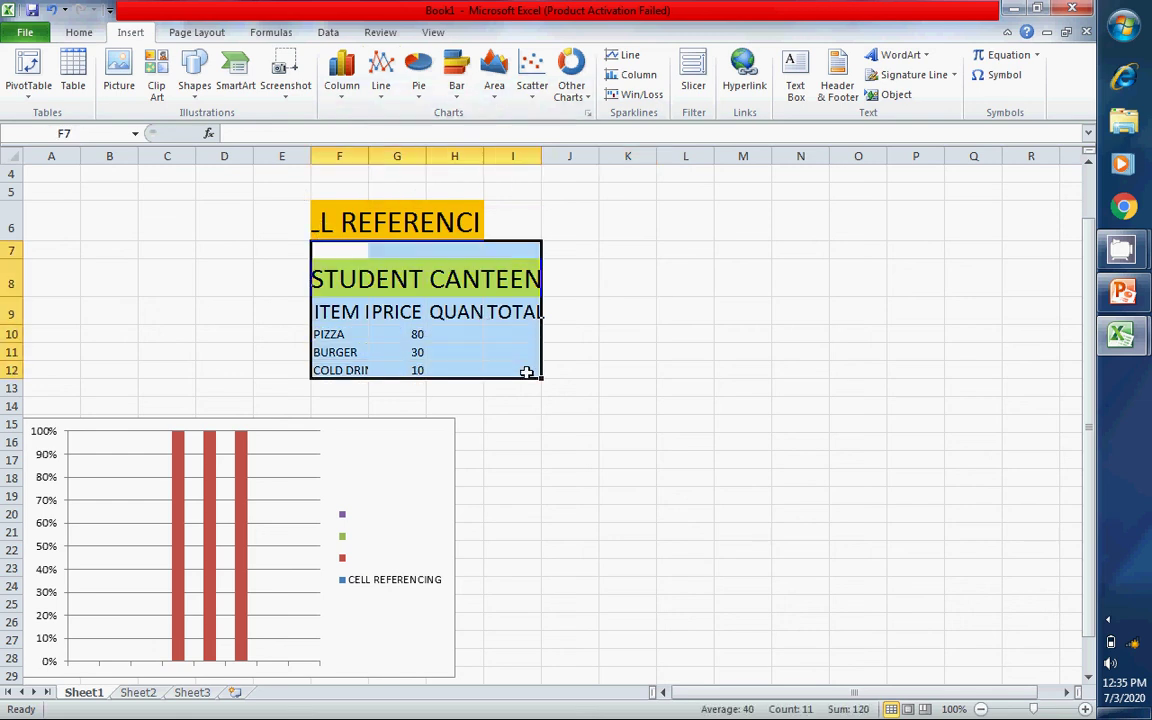
pyautogui.click(386, 68)
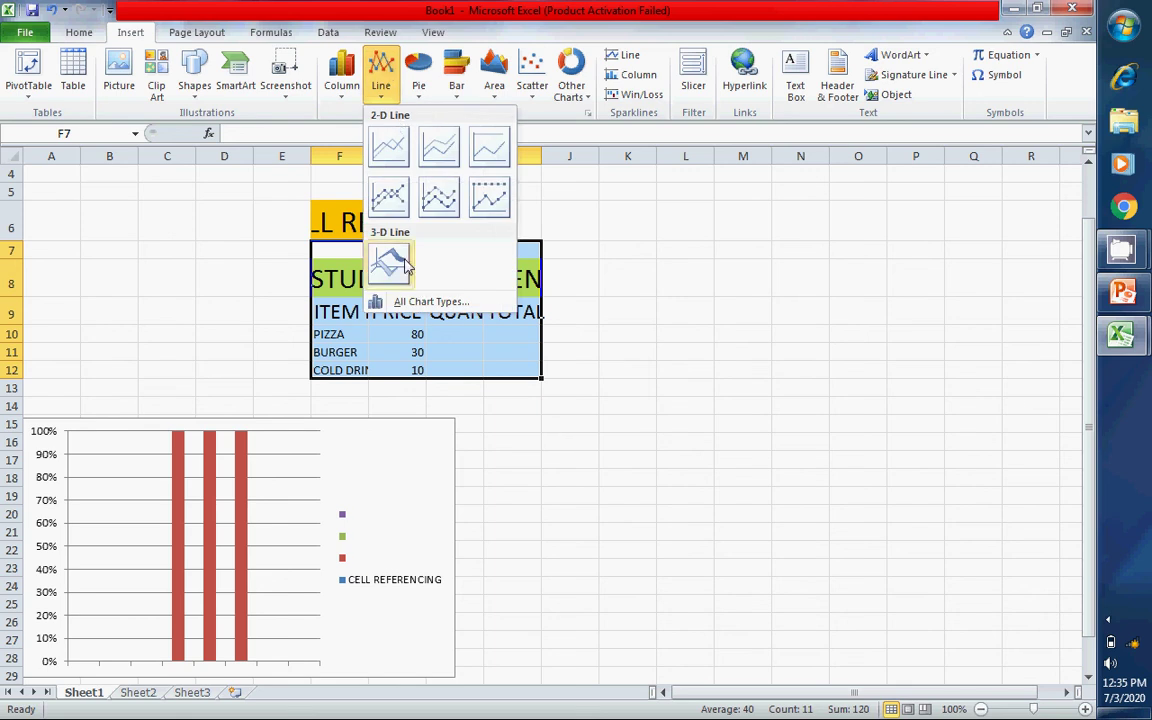
pyautogui.click(398, 148)
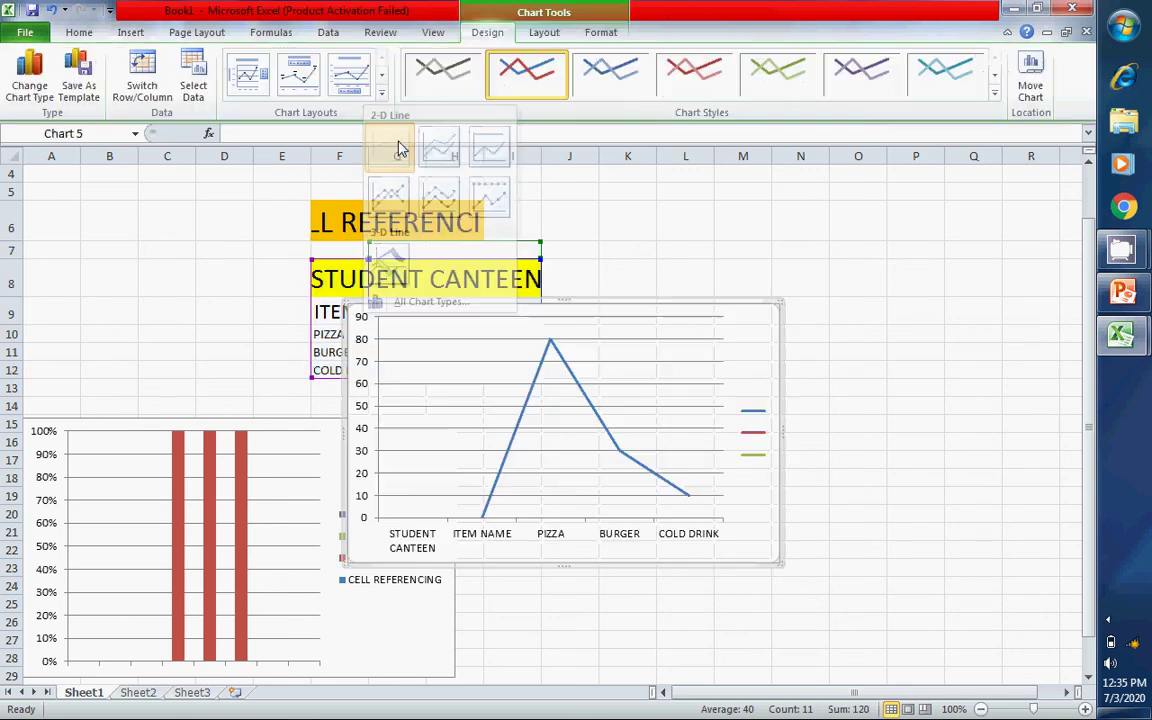
# Step: Move the new line chart off the canteen table, with its upper-left corner at about cell J15
pyautogui.click(514, 385)
pyautogui.click(683, 464)
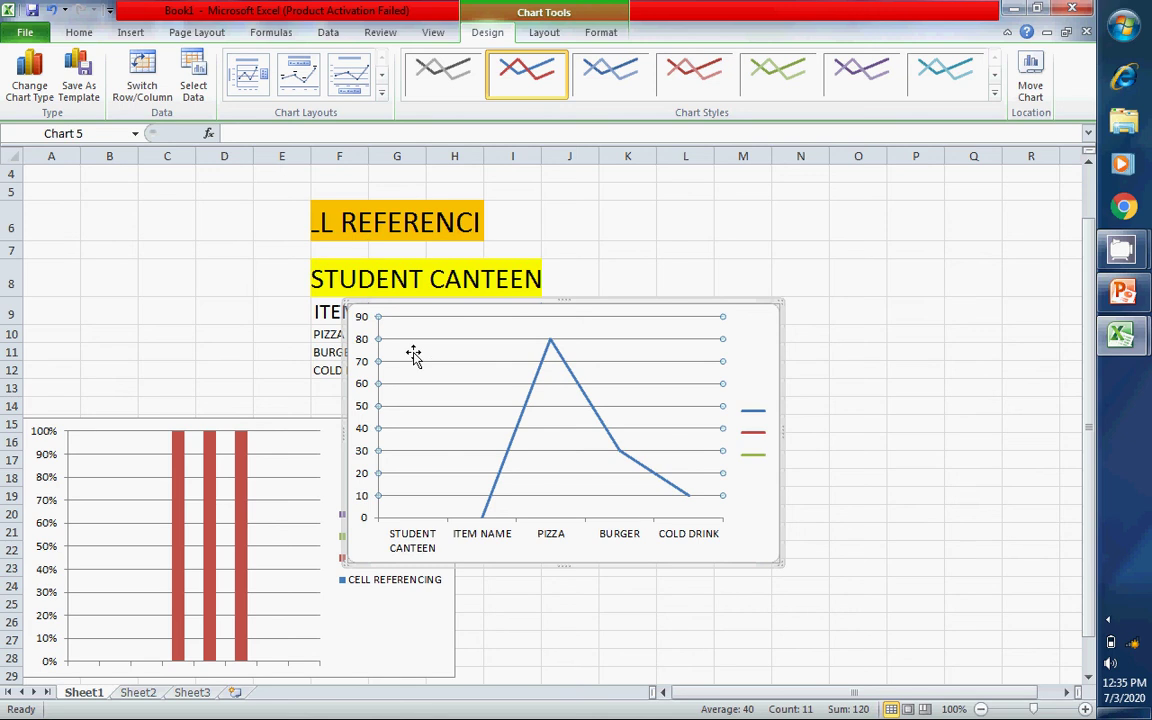
pyautogui.moveTo(418, 289); pyautogui.dragTo(605, 428)
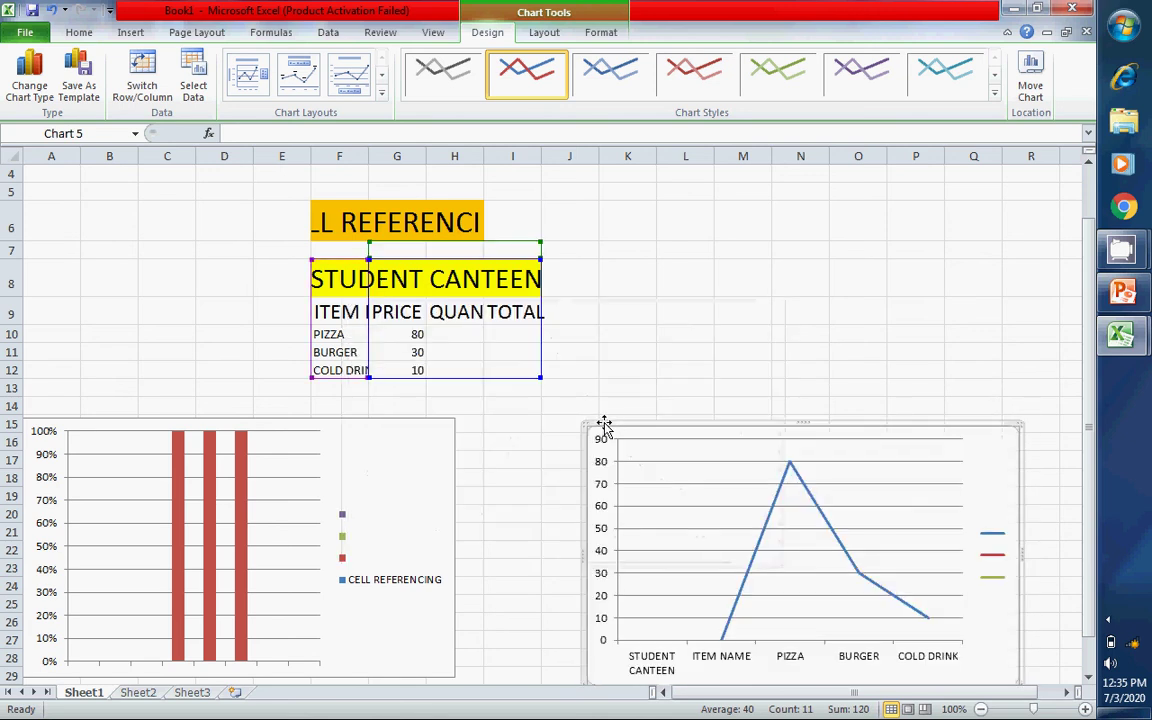
# Step: Change the type of the line chart to 3-D Line
pyautogui.rightClick(680, 448)
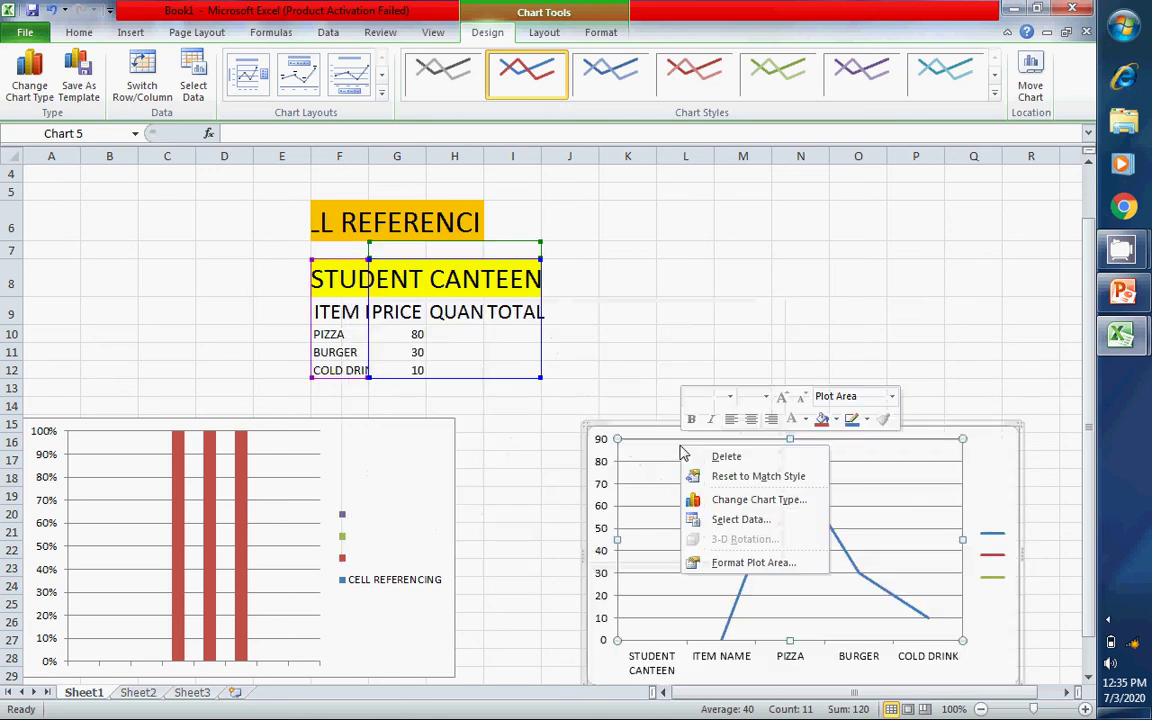
pyautogui.click(757, 499)
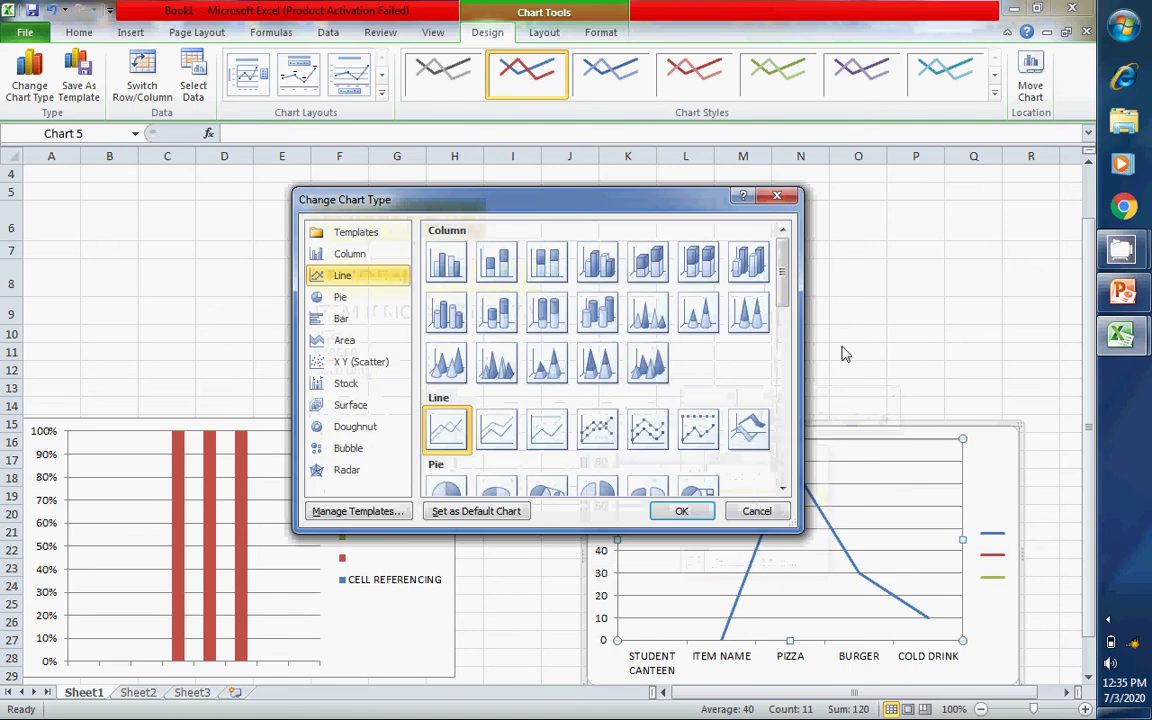
pyautogui.moveTo(784, 268); pyautogui.dragTo(786, 326)
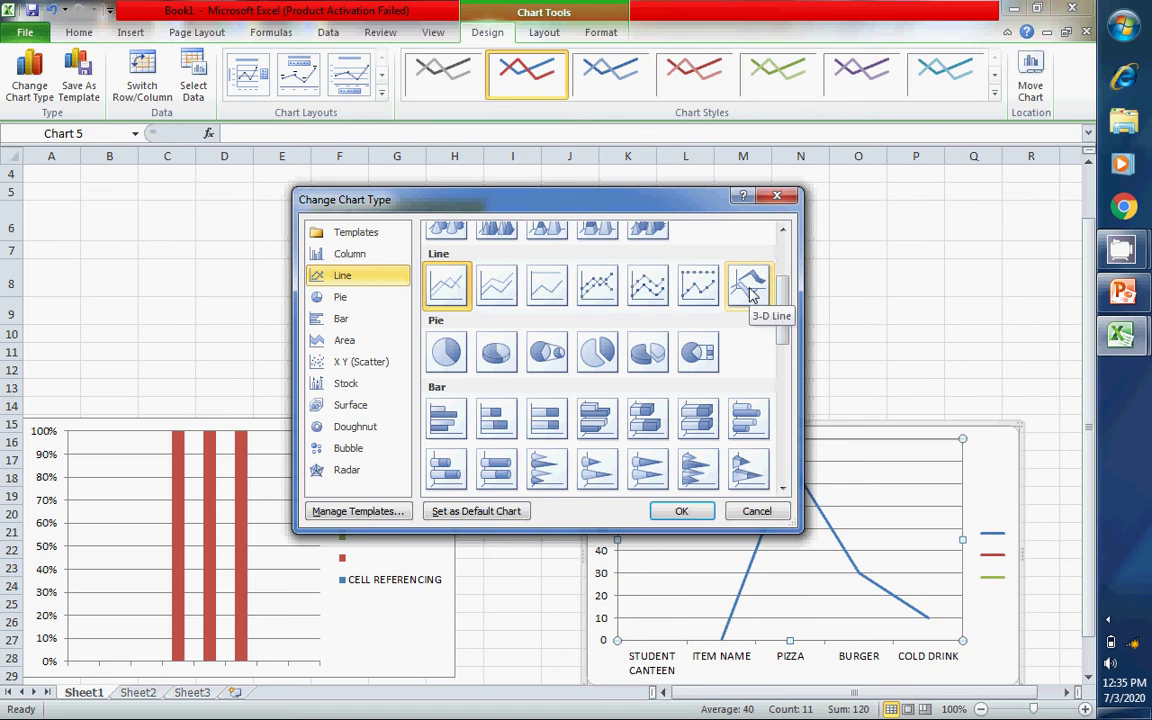
pyautogui.doubleClick(752, 290)
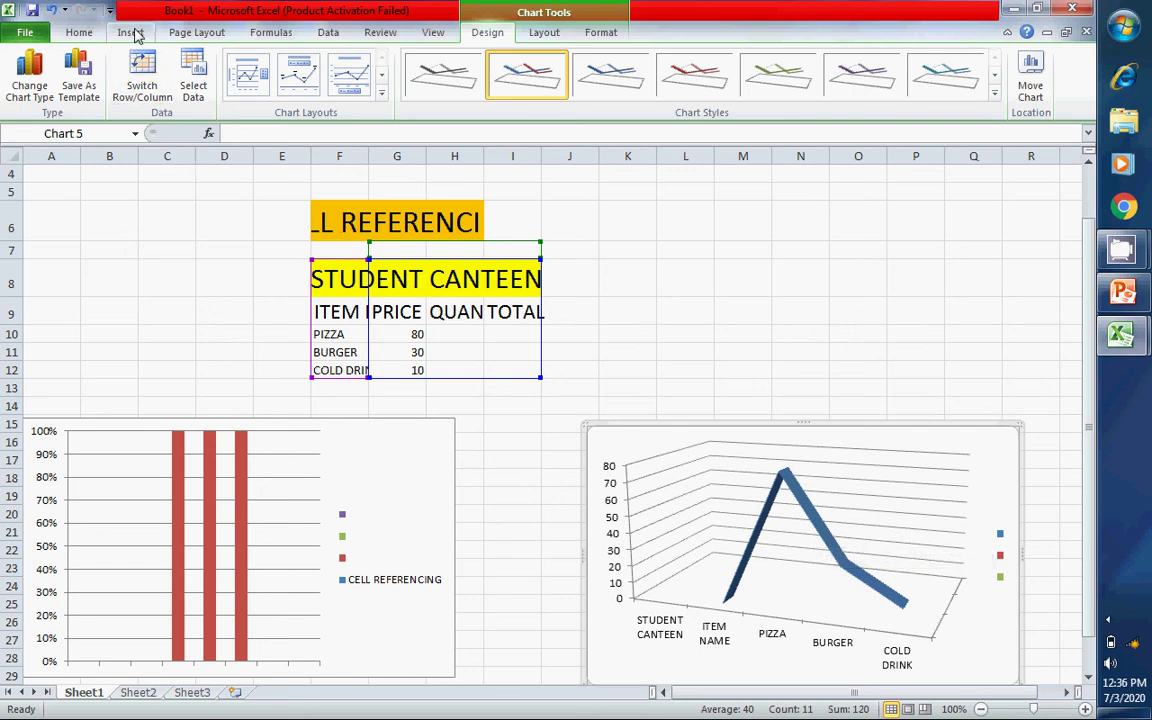
# Step: Turn the selected 3-D line chart into a 2-D pie of pie chart
pyautogui.click(134, 33)
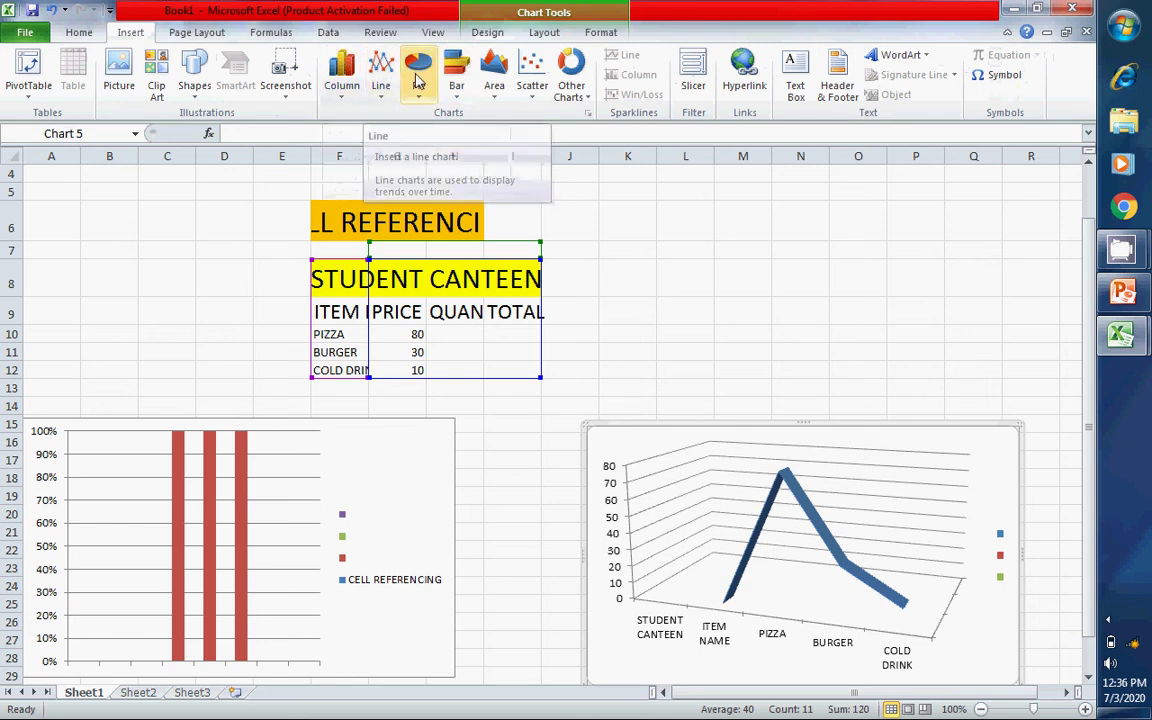
pyautogui.click(419, 72)
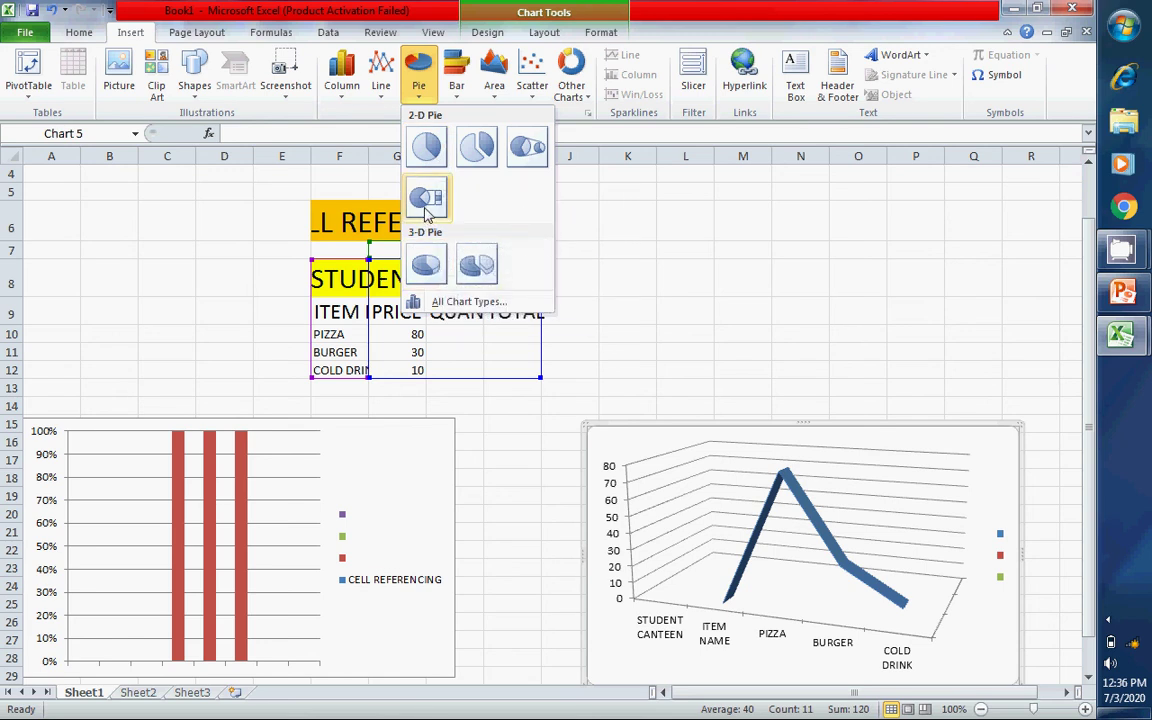
pyautogui.click(526, 148)
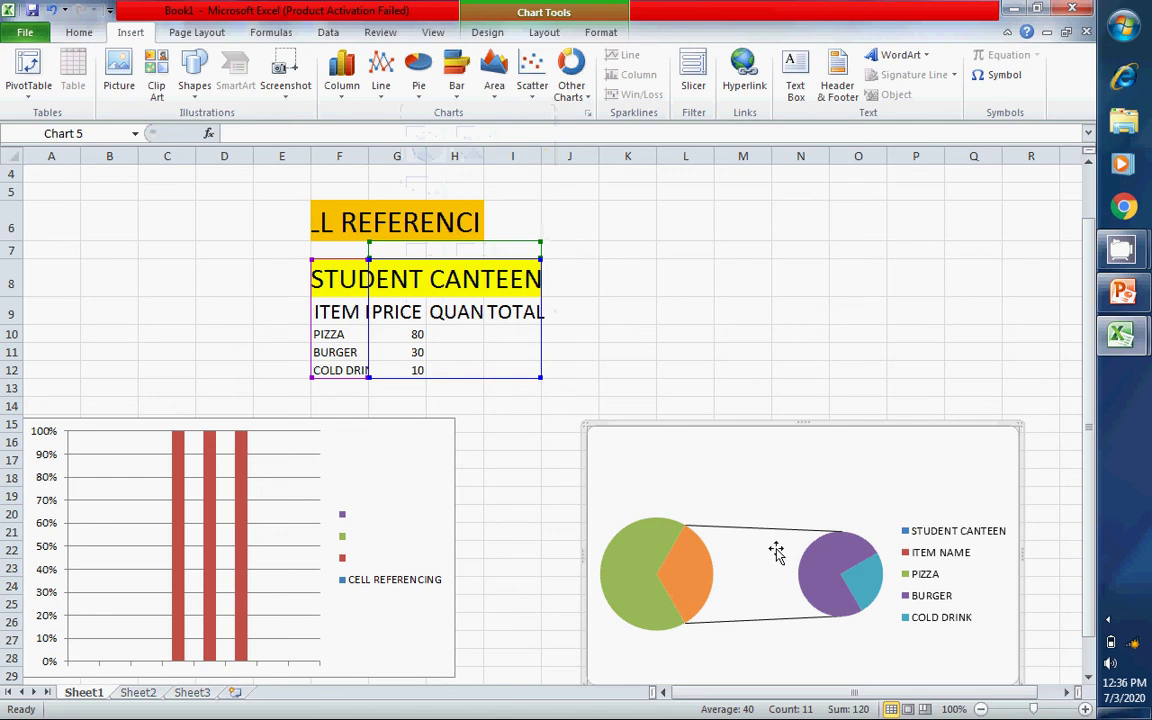
# Step: Change the type of the pie of pie chart to exploded pie in 3-D
pyautogui.rightClick(810, 464)
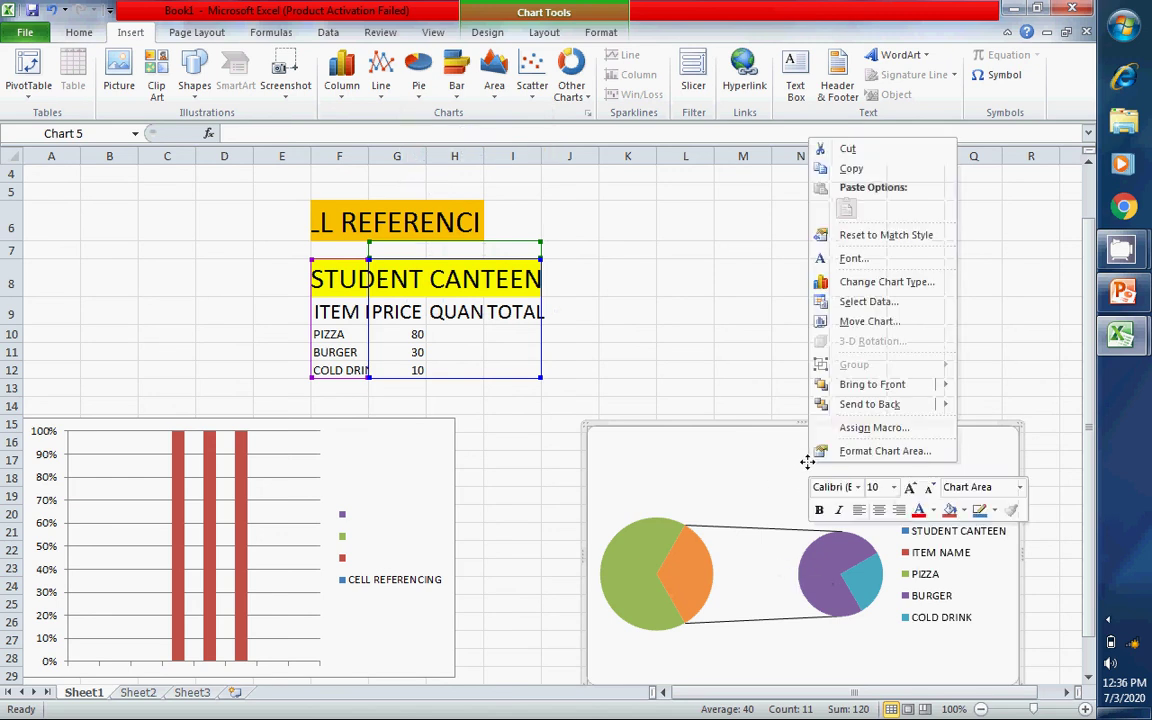
pyautogui.click(880, 282)
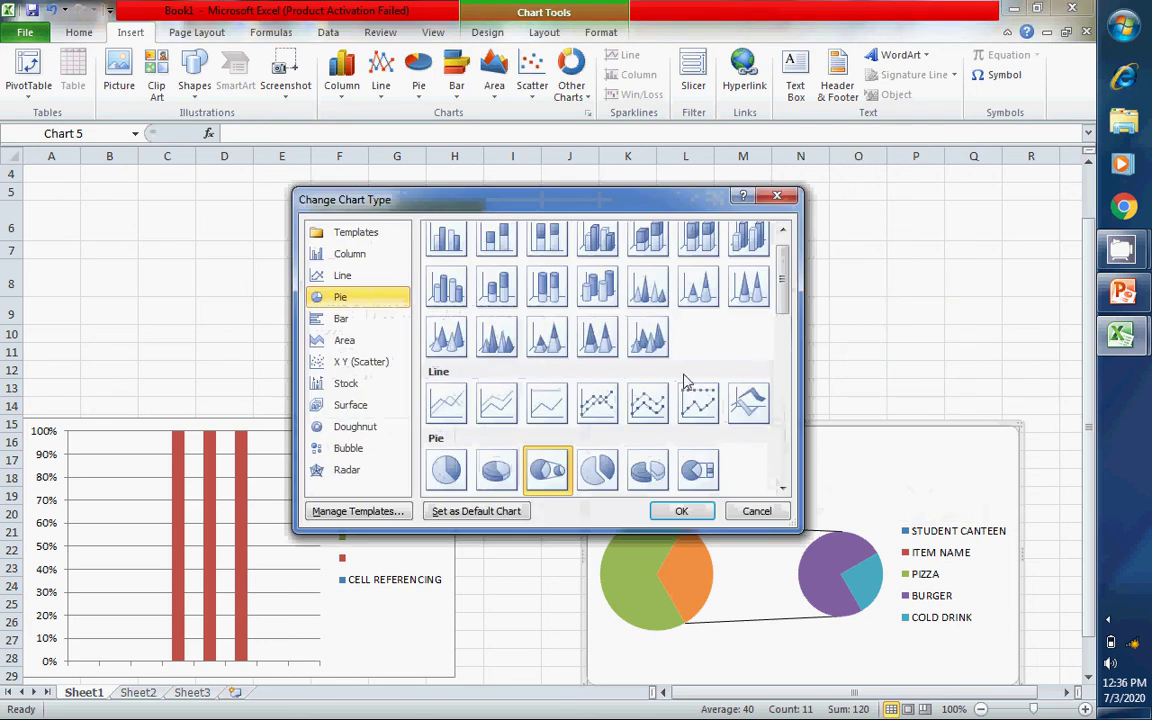
pyautogui.doubleClick(648, 472)
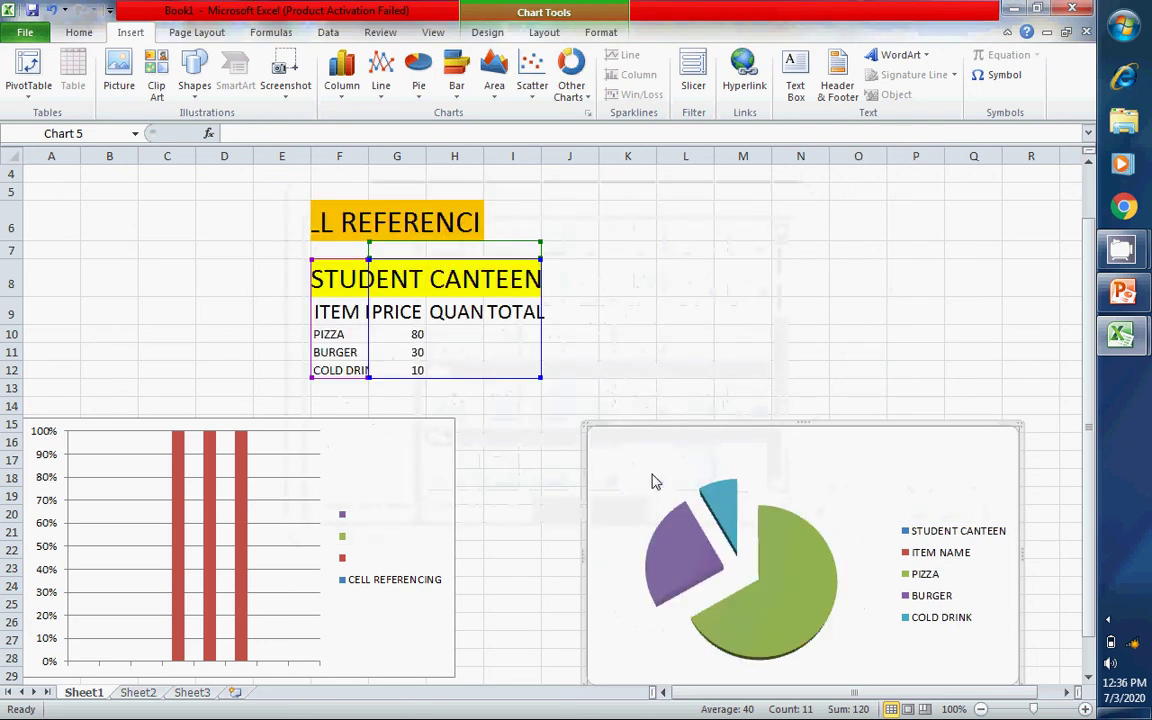